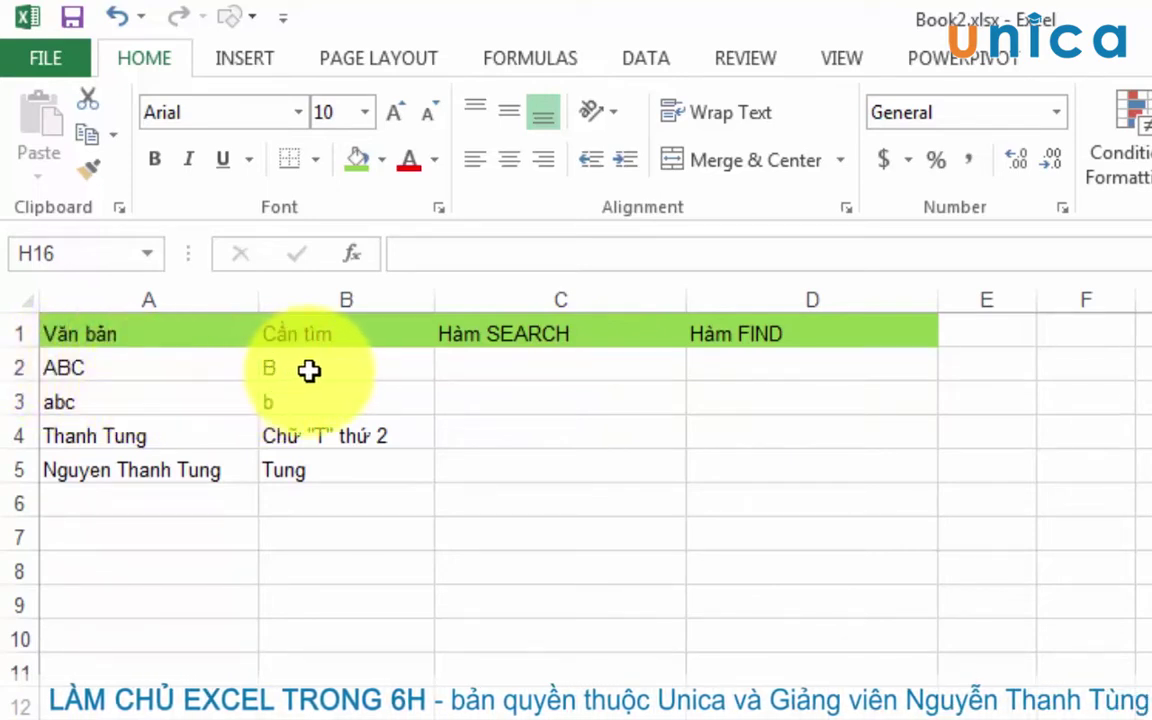
- Enter =SEARCH(B2, A2) in C2 to locate B2's text in A2
click(540, 367)
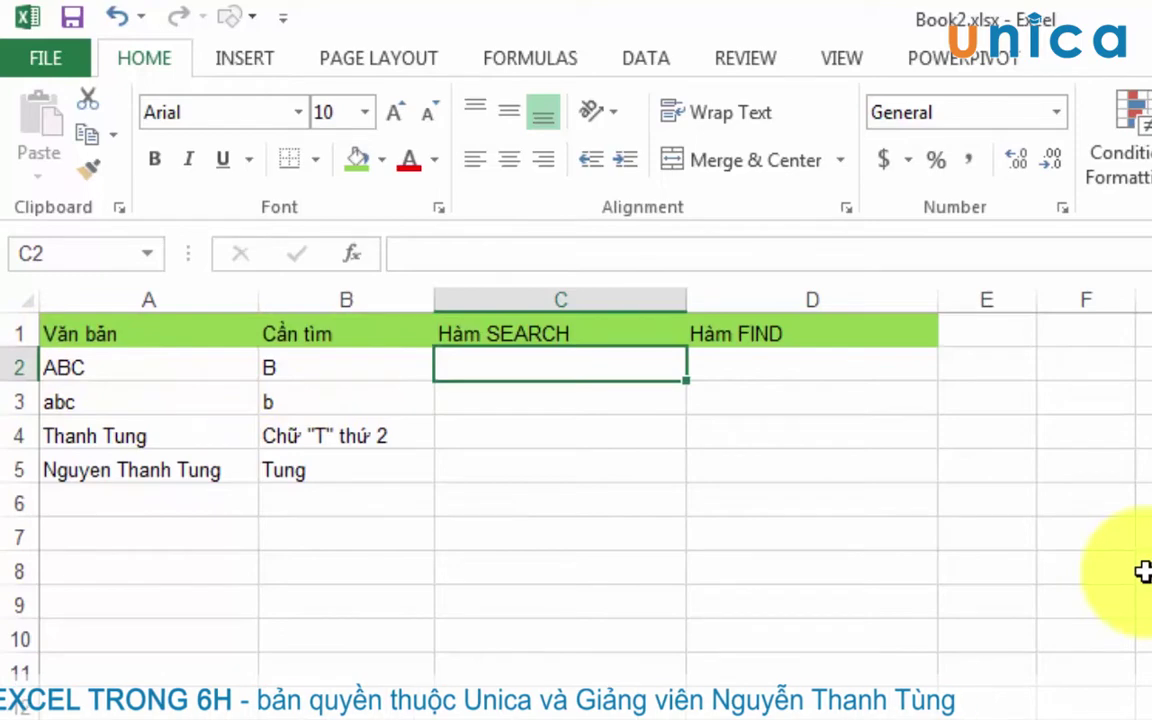
text(=se)
key(Tab)
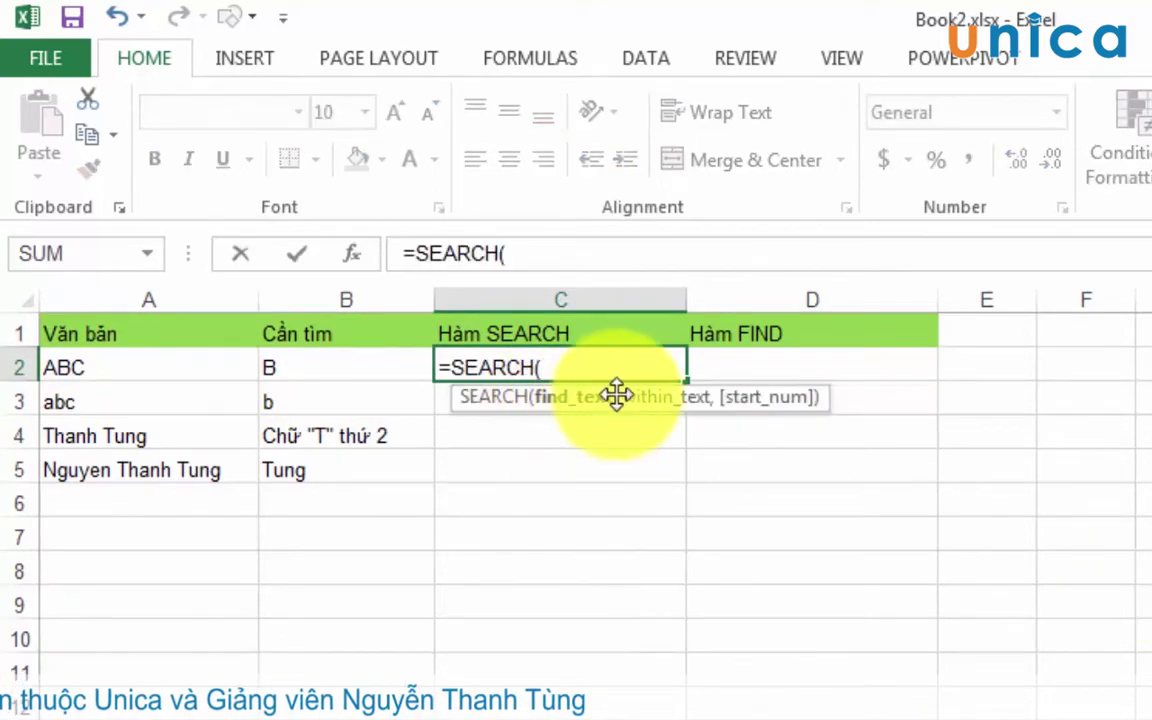
click(340, 365)
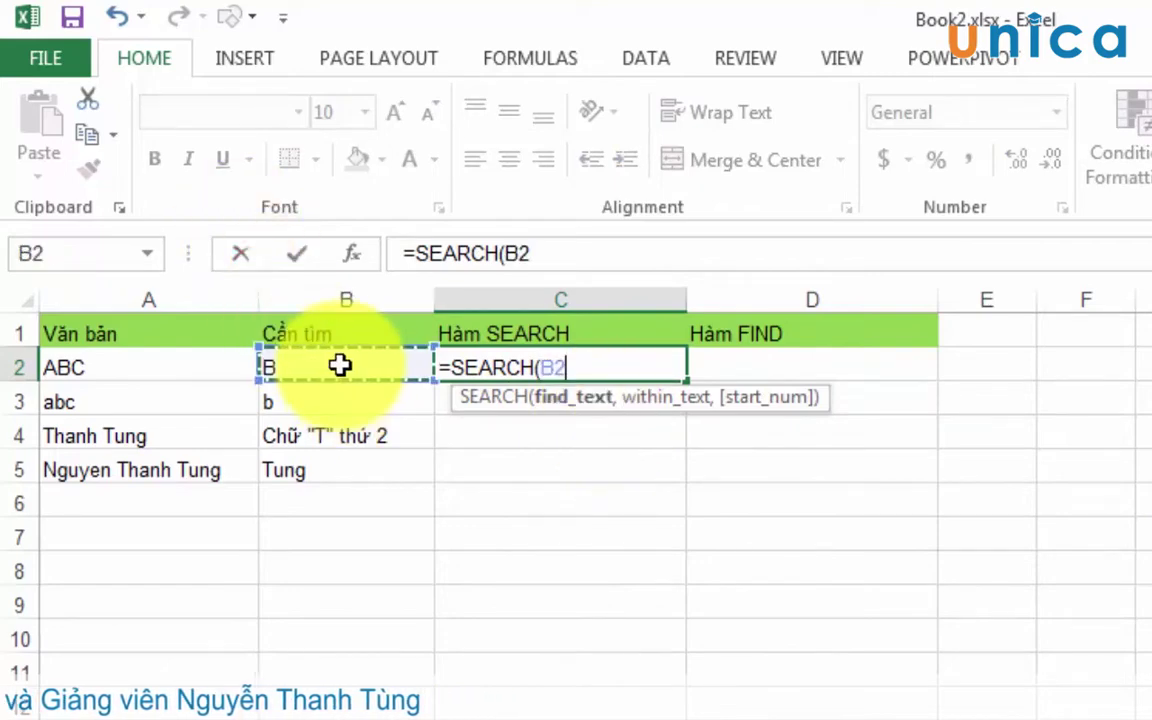
text(,)
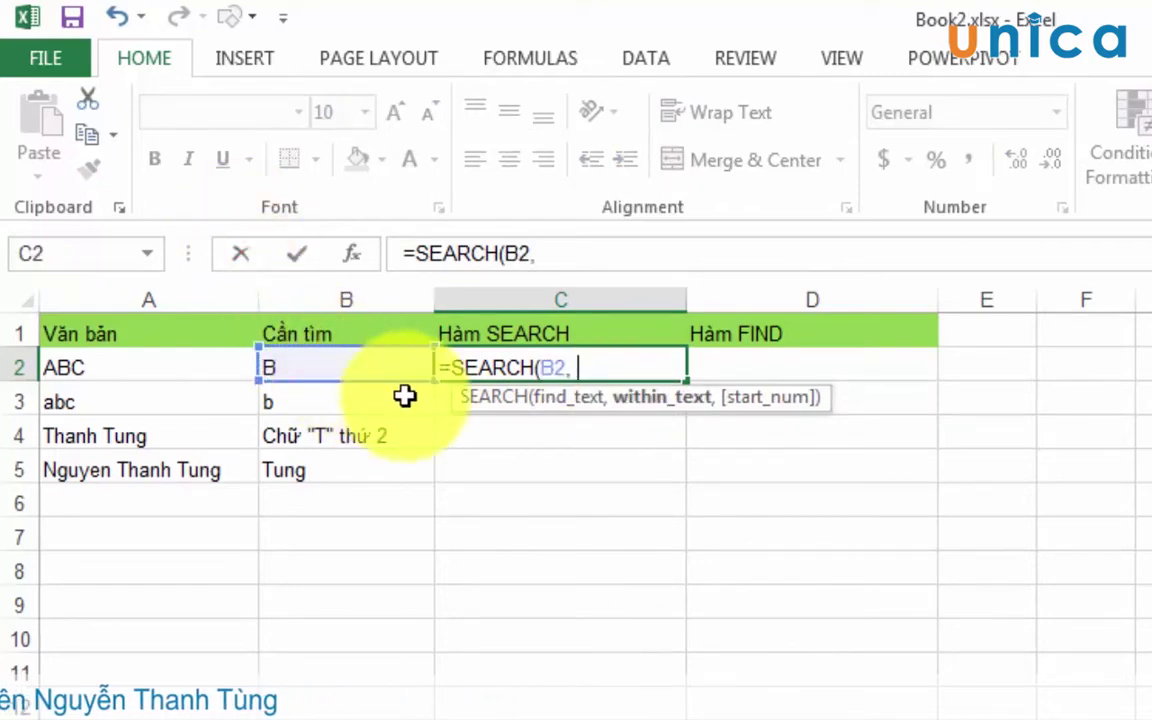
click(121, 372)
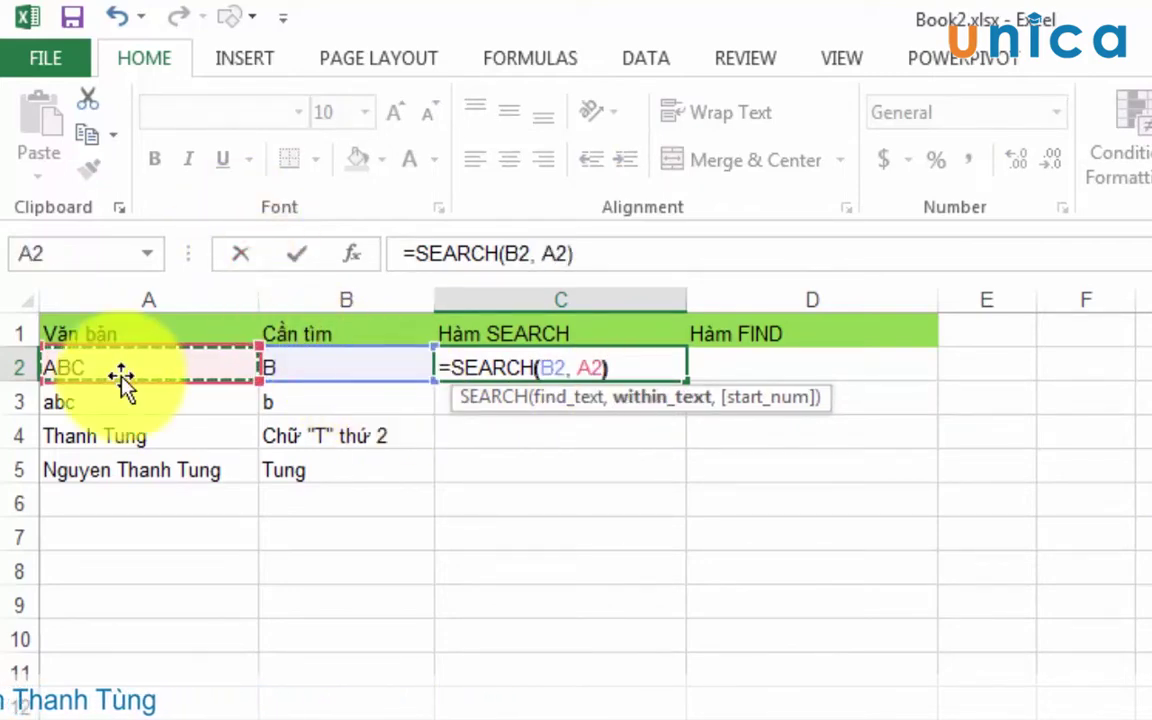
key(Return)
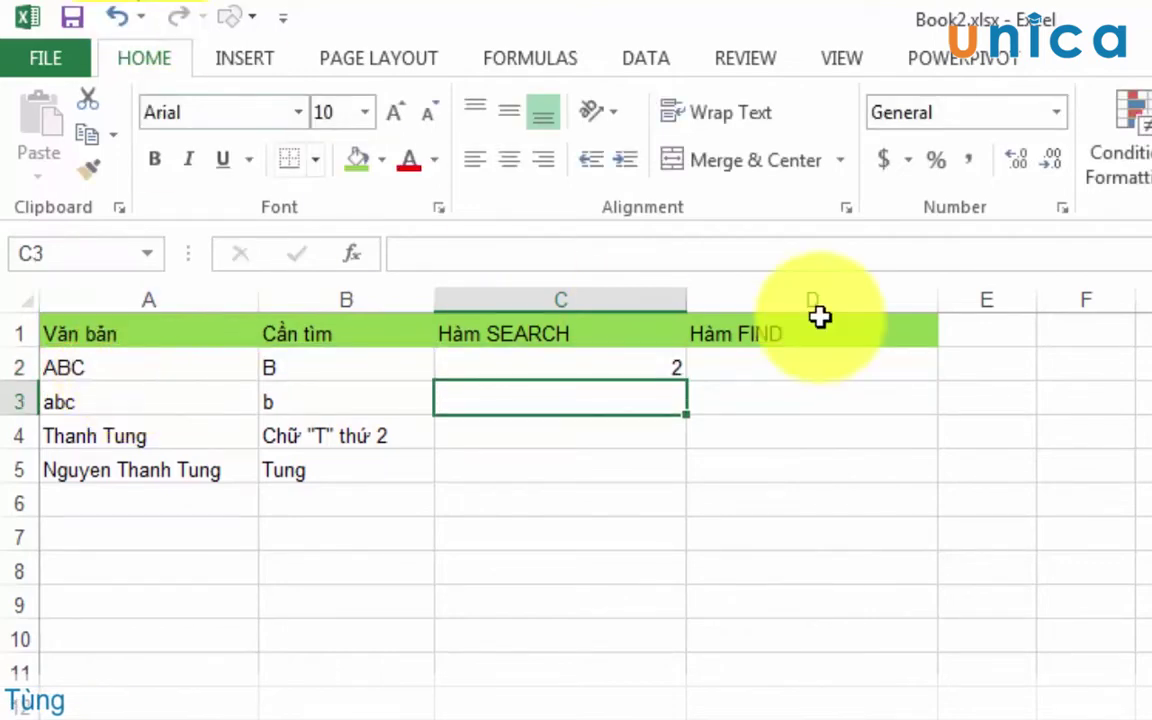
- Enter =FIND(B2, A2) in D2, which also returns 2
click(810, 372)
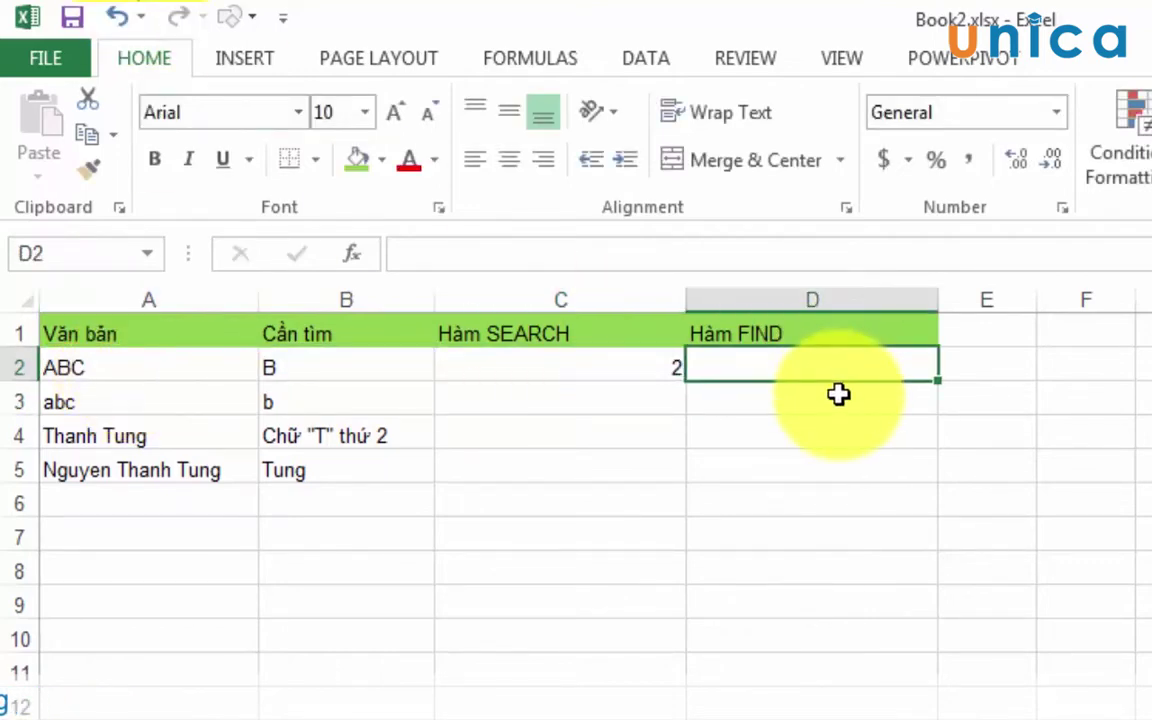
text(=fin)
key(Tab)
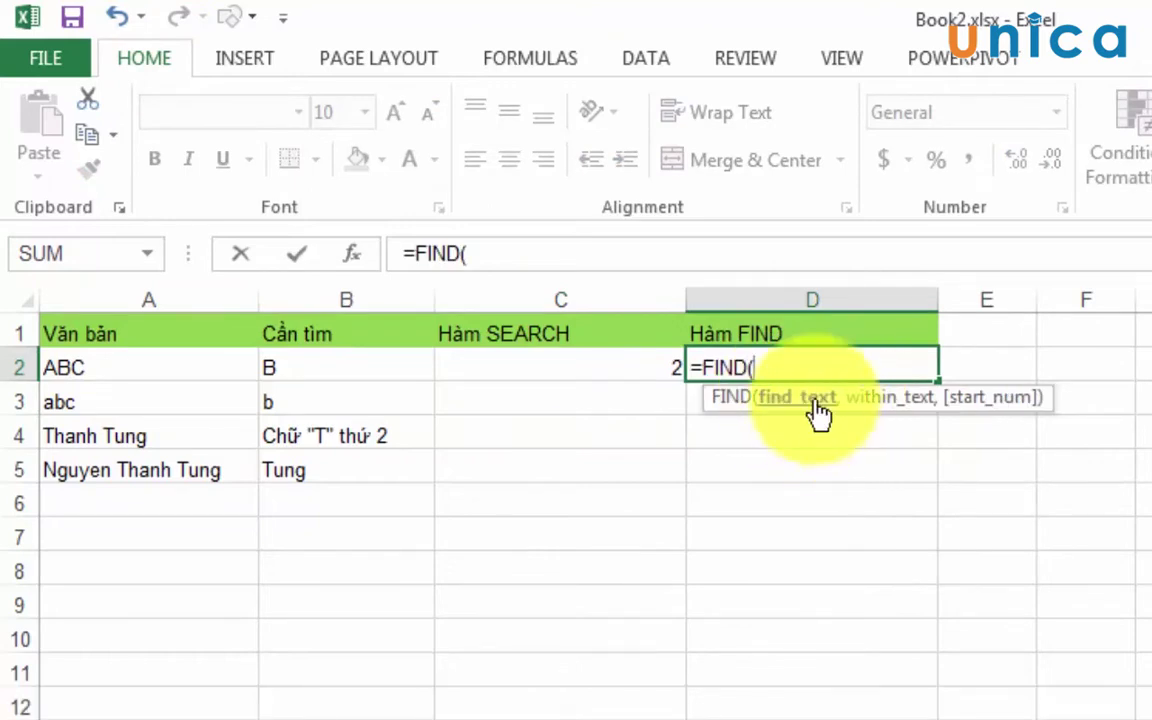
click(311, 369)
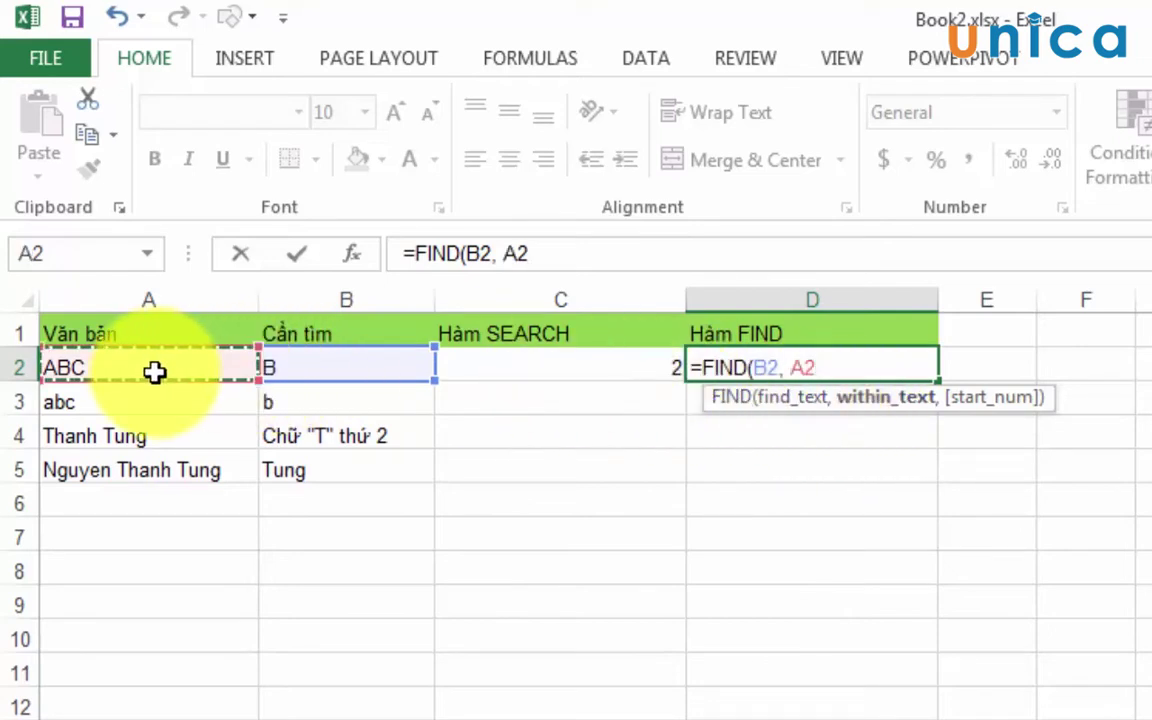
key(Return)
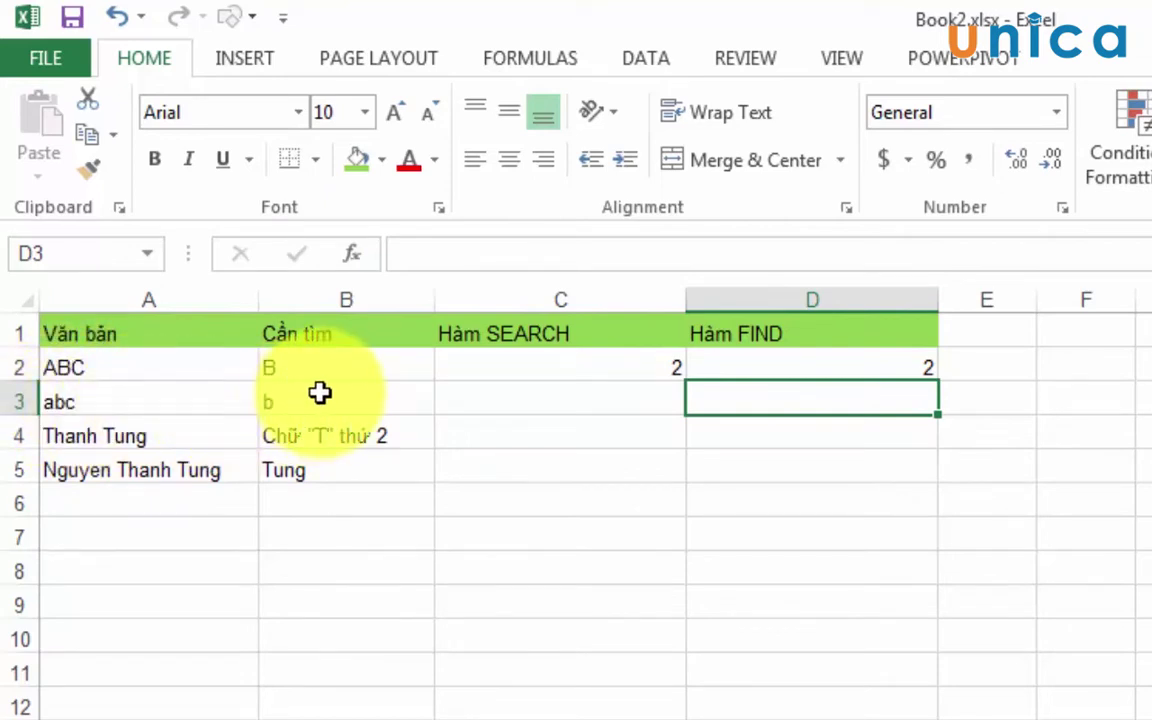
- Fill the C2:D2 formulas down to row 3 and change B3 to uppercase B
mouse_move(614, 365)
mouse_down()
mouse_move(924, 363)
mouse_move(937, 410)
mouse_up()
click(812, 400)
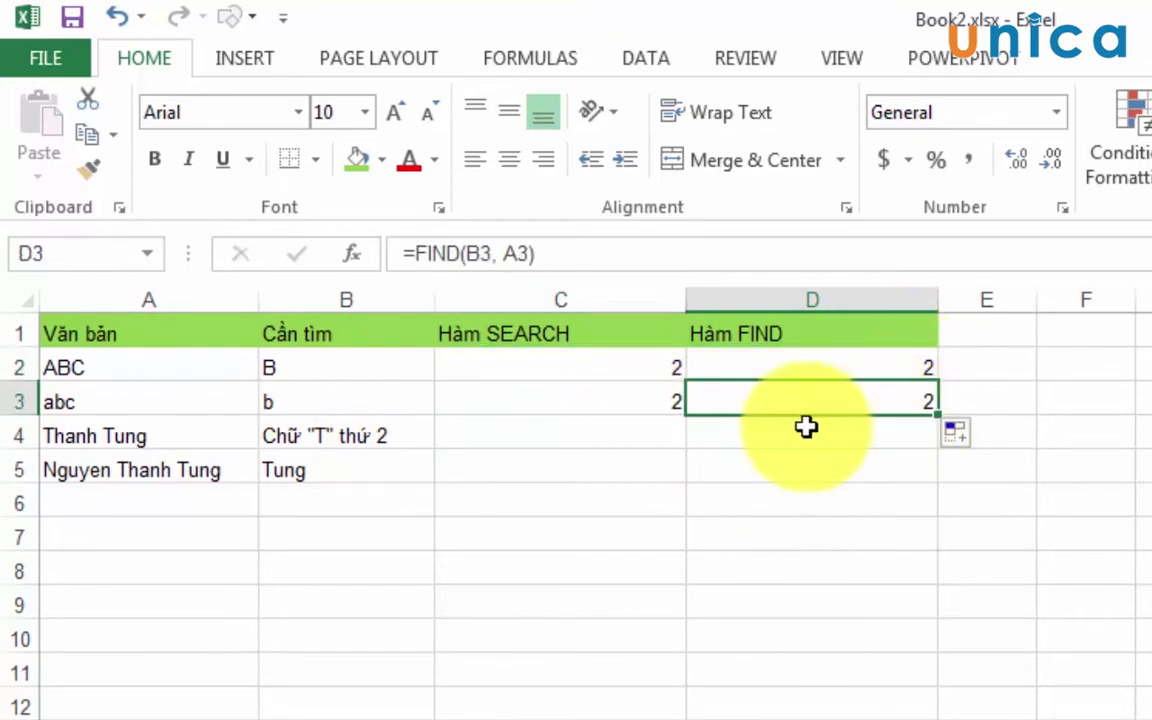
click(342, 403)
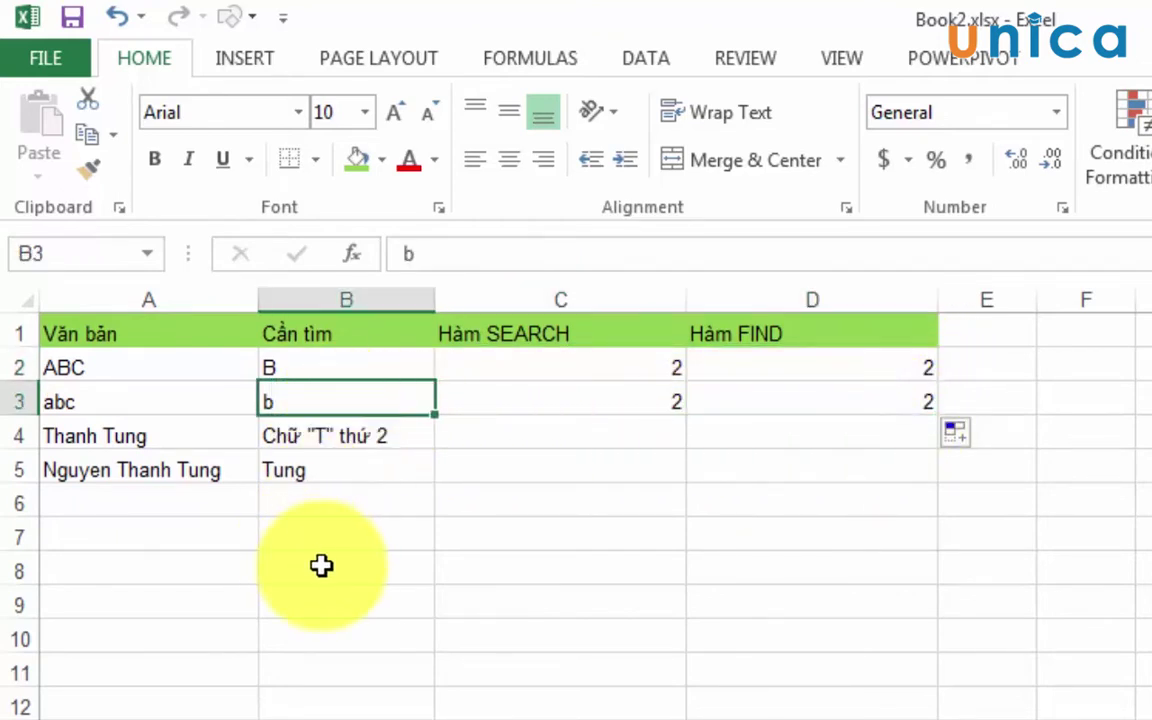
text(B)
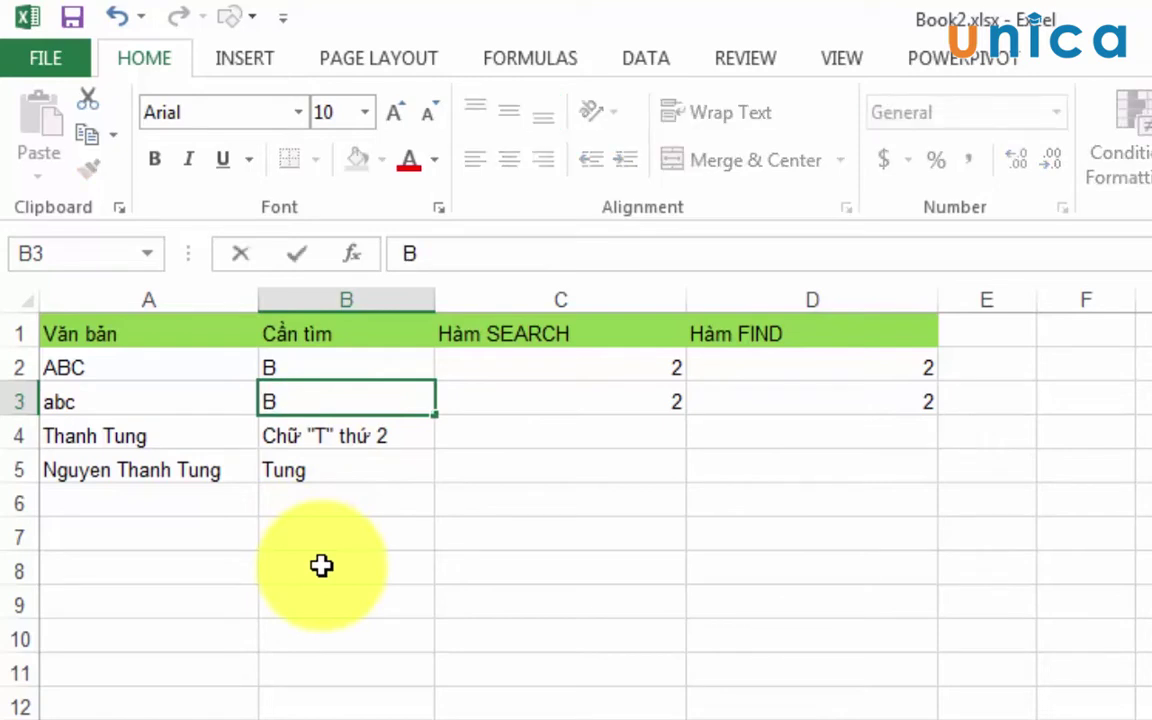
key(Return)
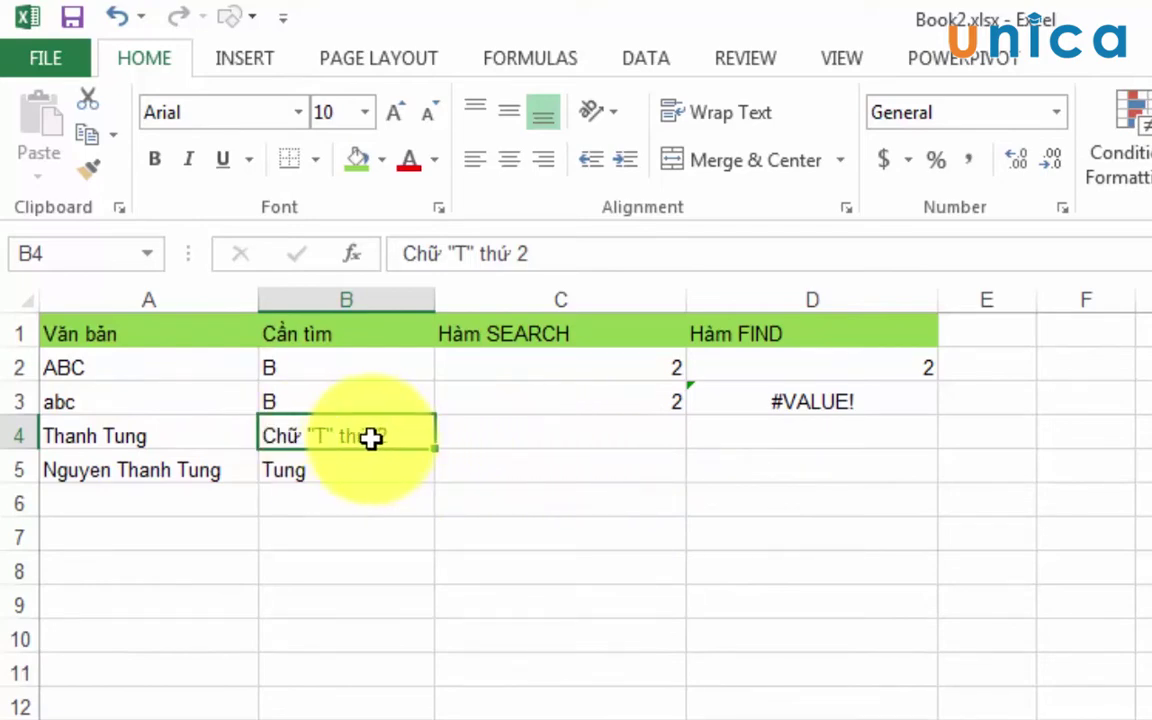
- Enter =SEARCH("T", A4) in C4 to find the first T
click(567, 428)
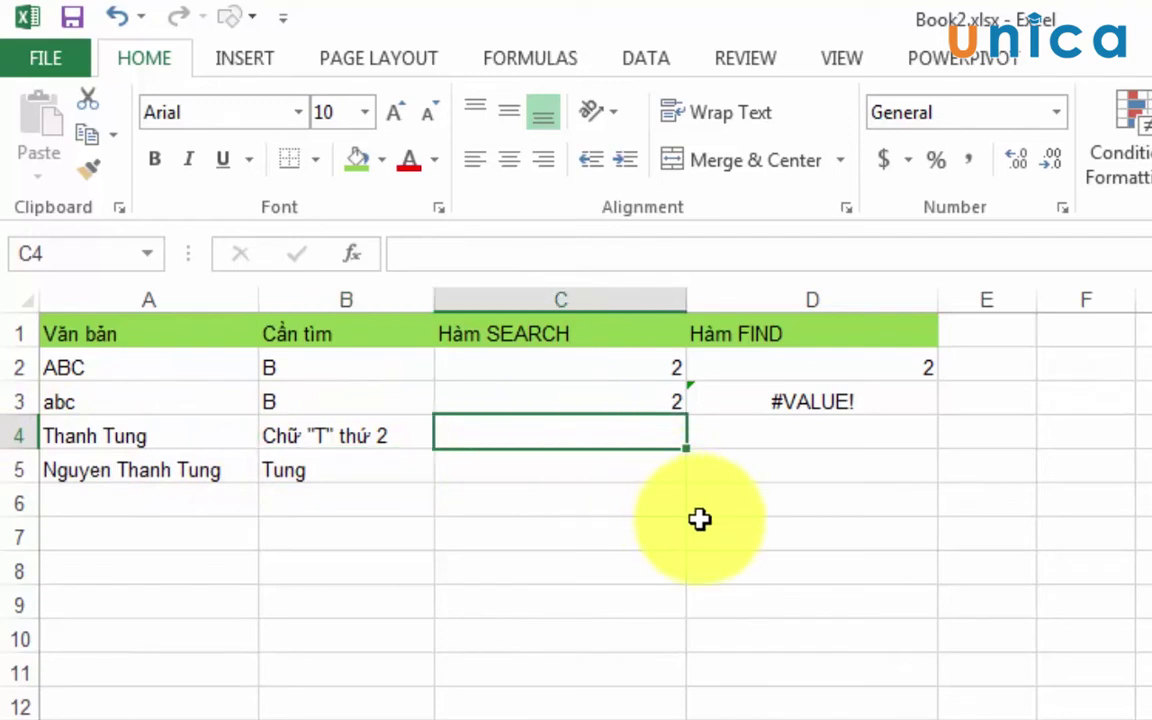
text(=se)
key(Tab)
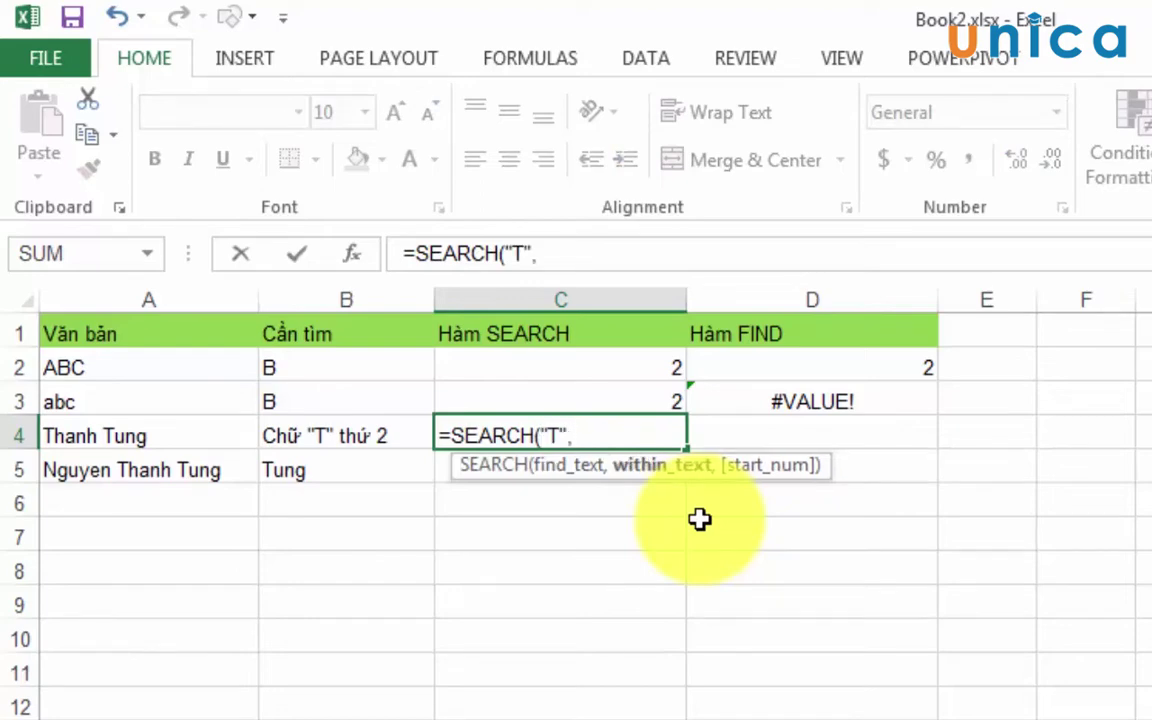
click(193, 447)
text())
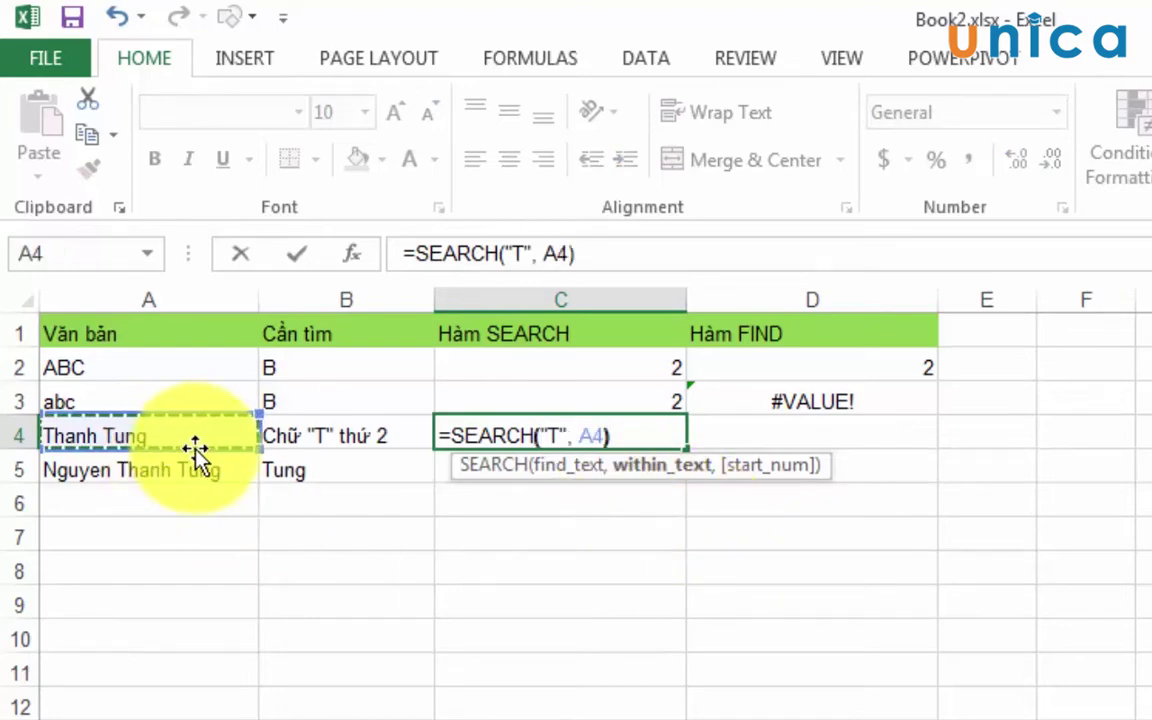
key(Return)
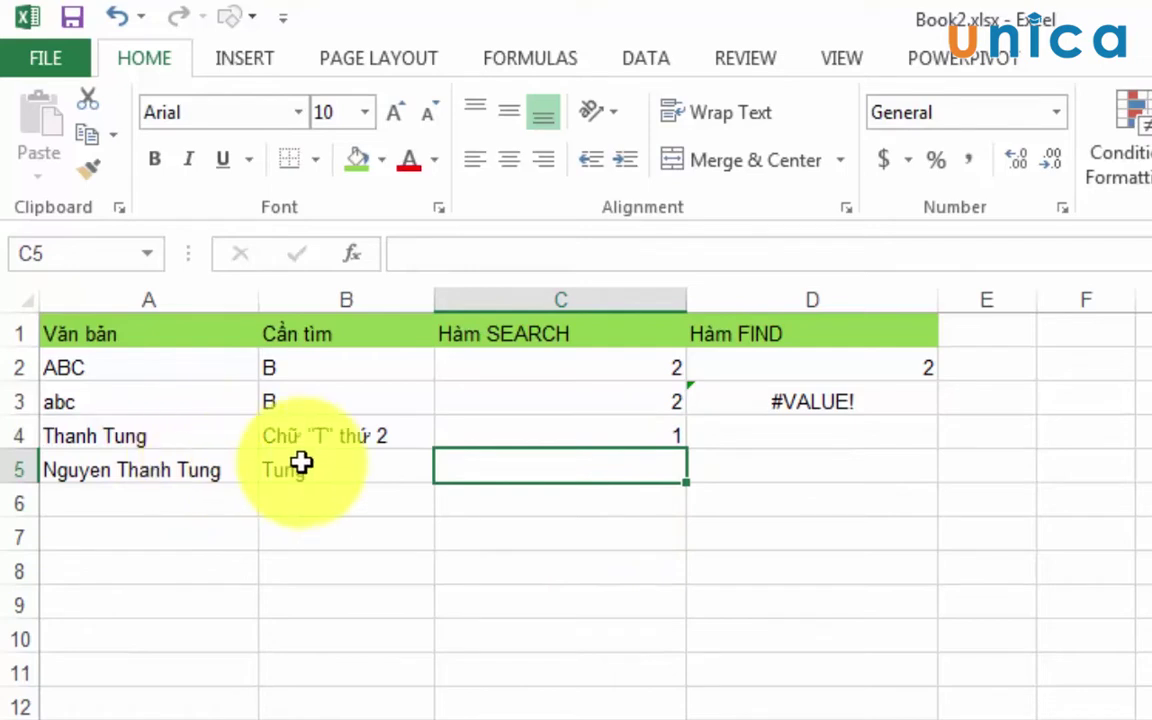
- Add SEARCH("T", A4)+1 as the start position so C4 returns 7
click(519, 432)
click(620, 254)
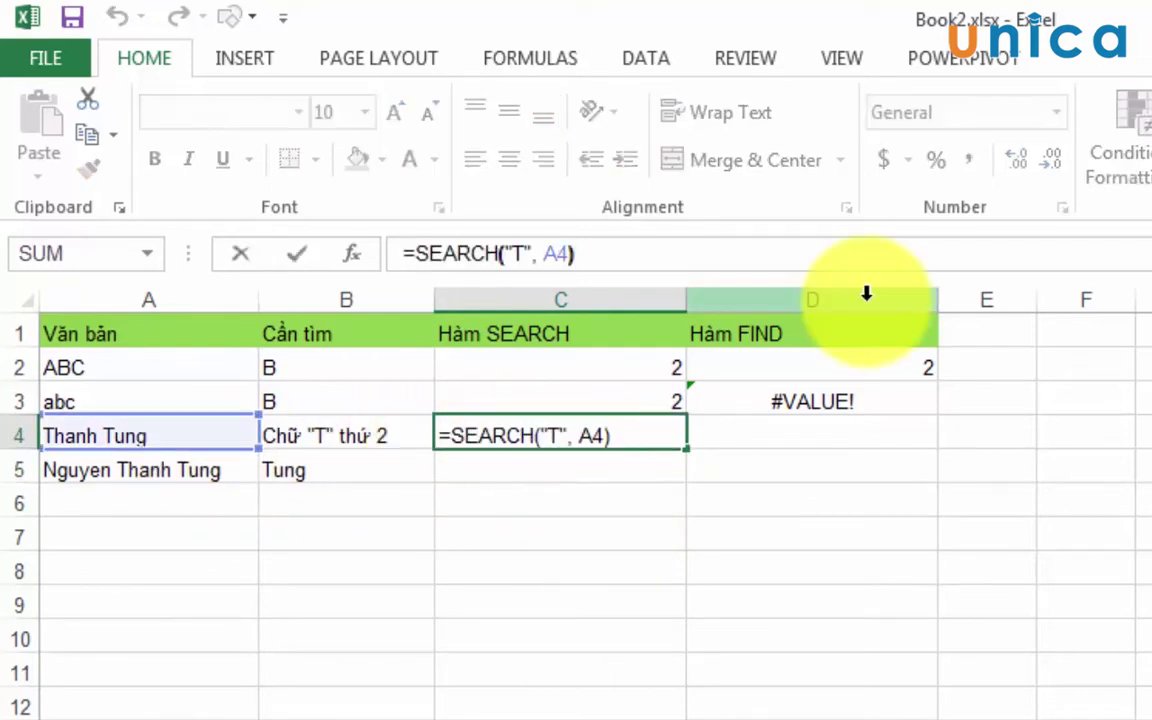
key(Escape)
double_click(640, 435)
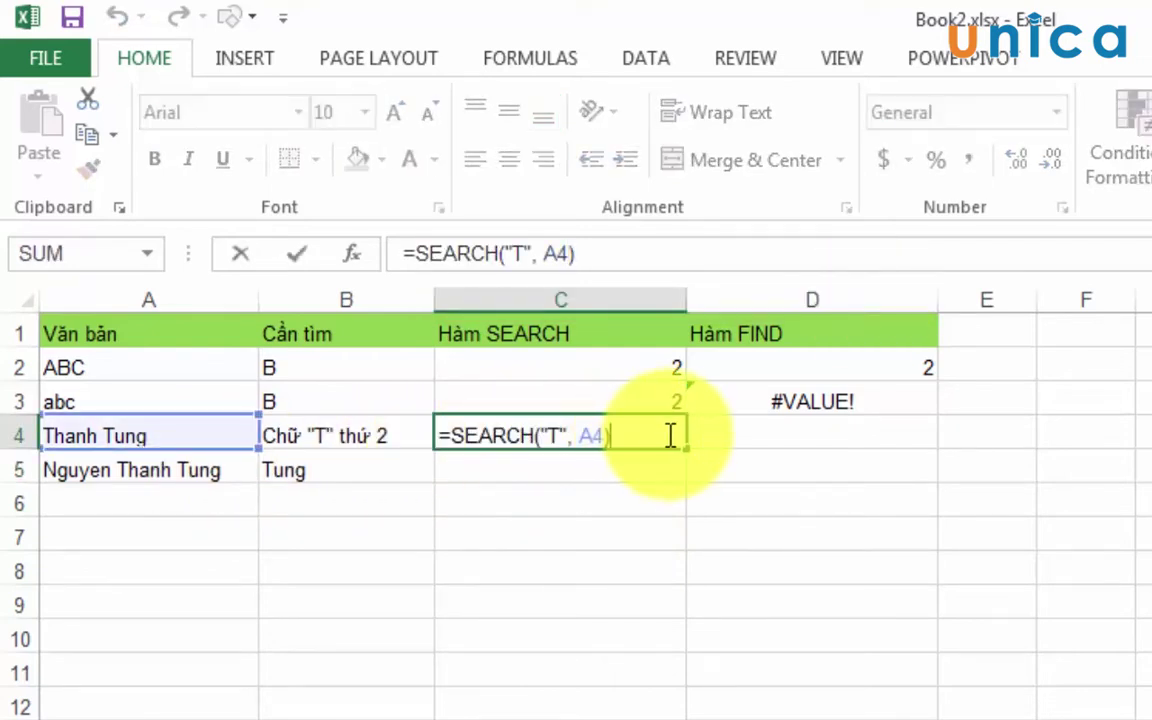
key(Left)
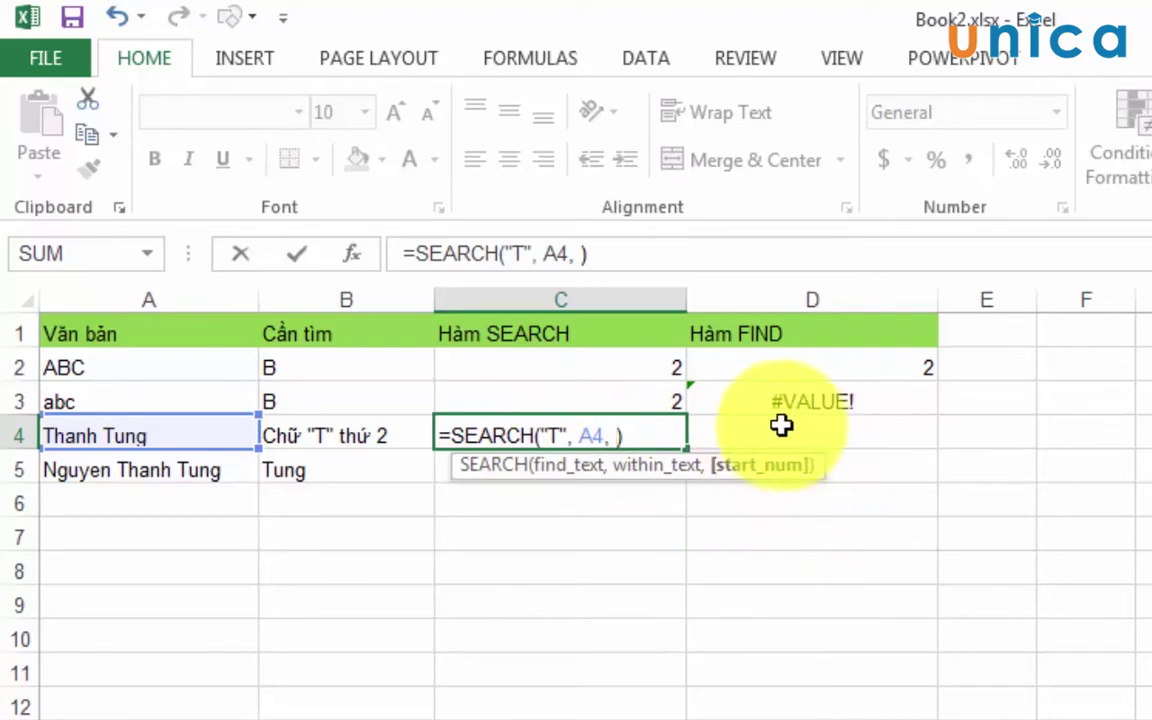
text(se)
key(Tab)
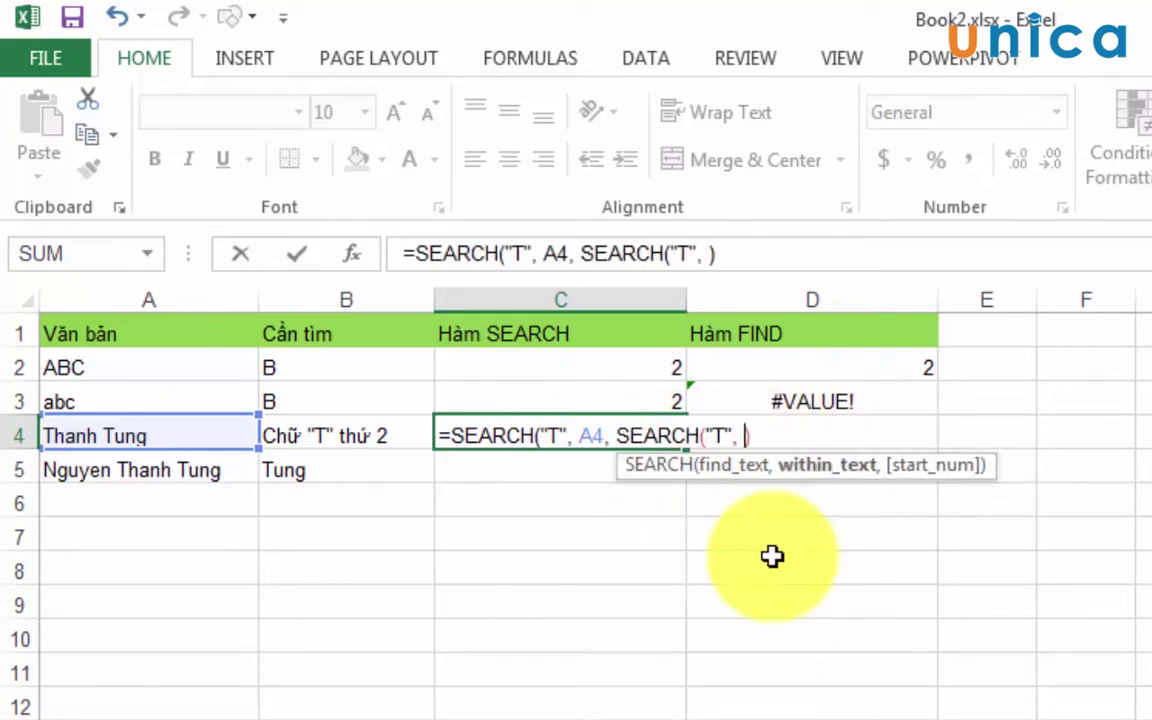
text(A4)))
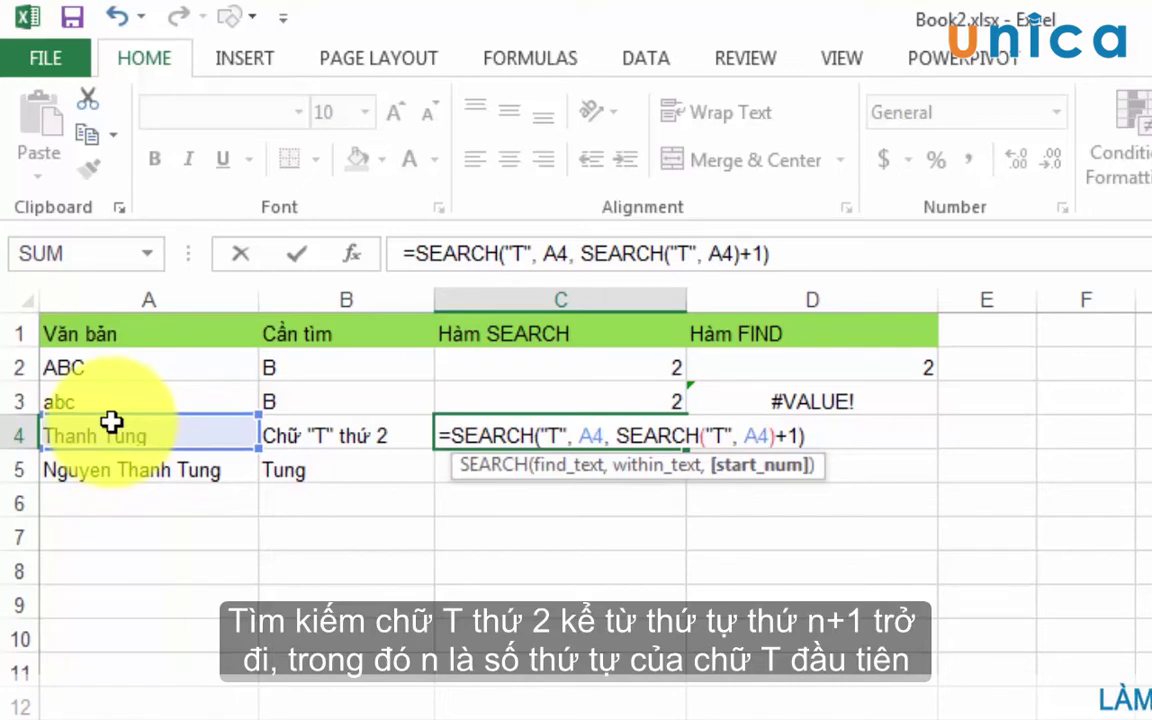
key(Return)
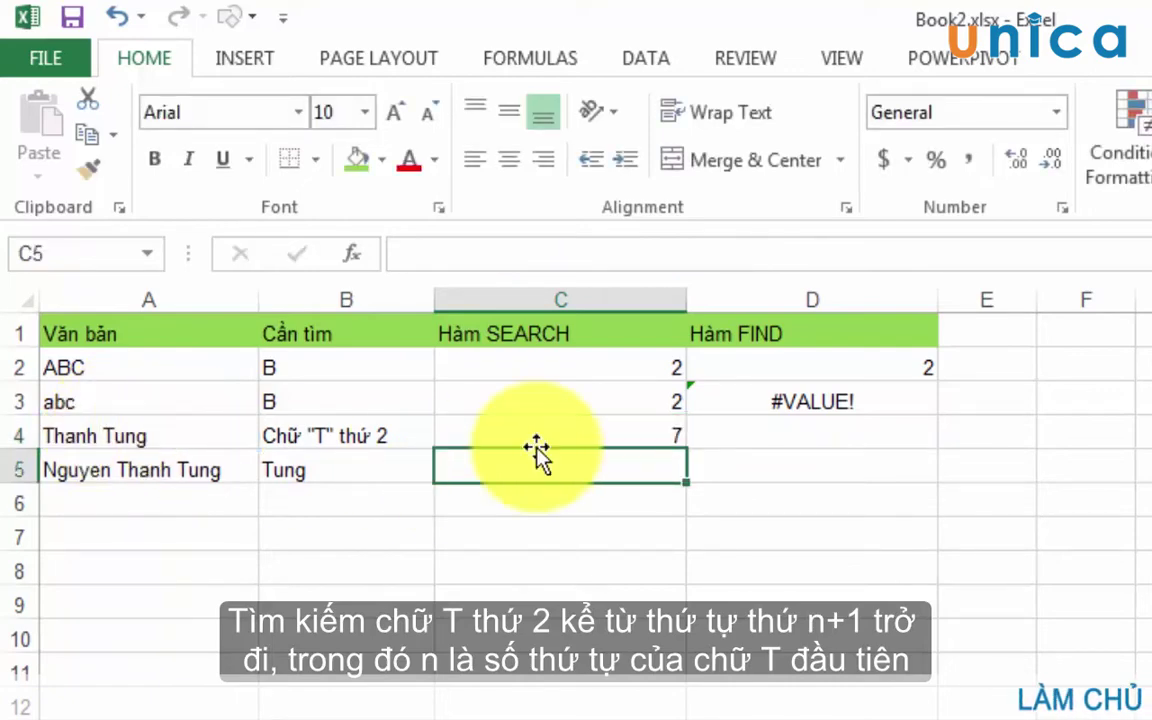
- Copy C4's second-T SEARCH formula and paste it into D4
click(668, 431)
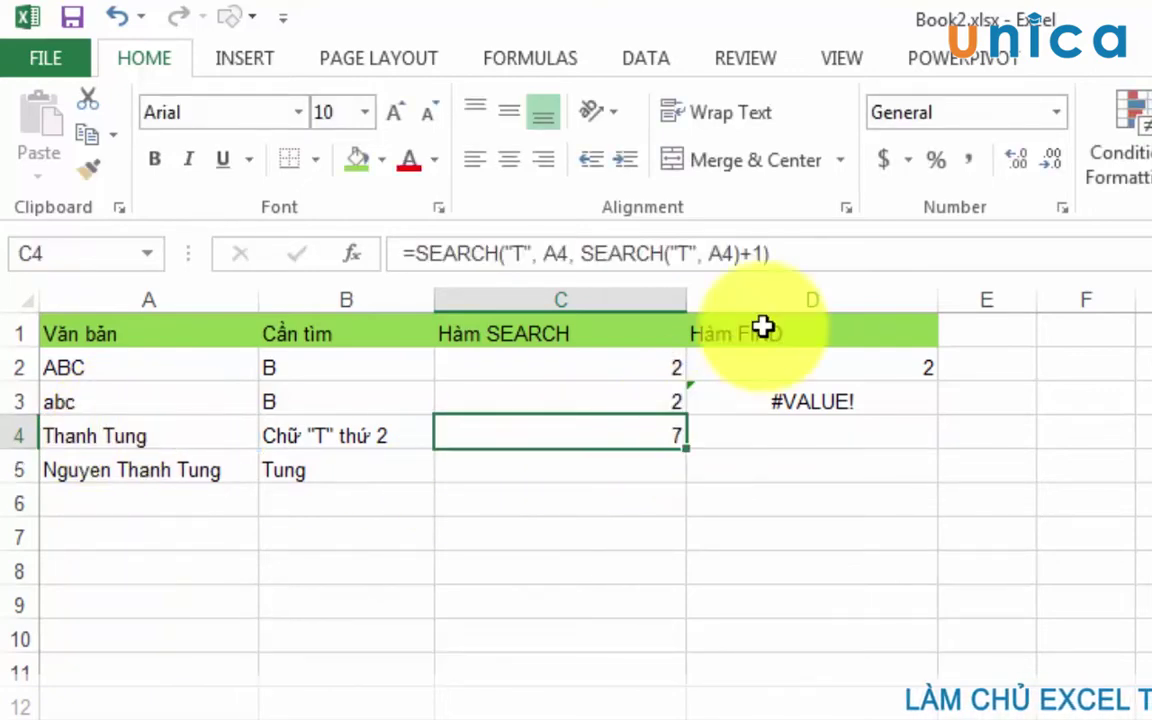
drag(818, 260, 389, 252)
key(ctrl+c)
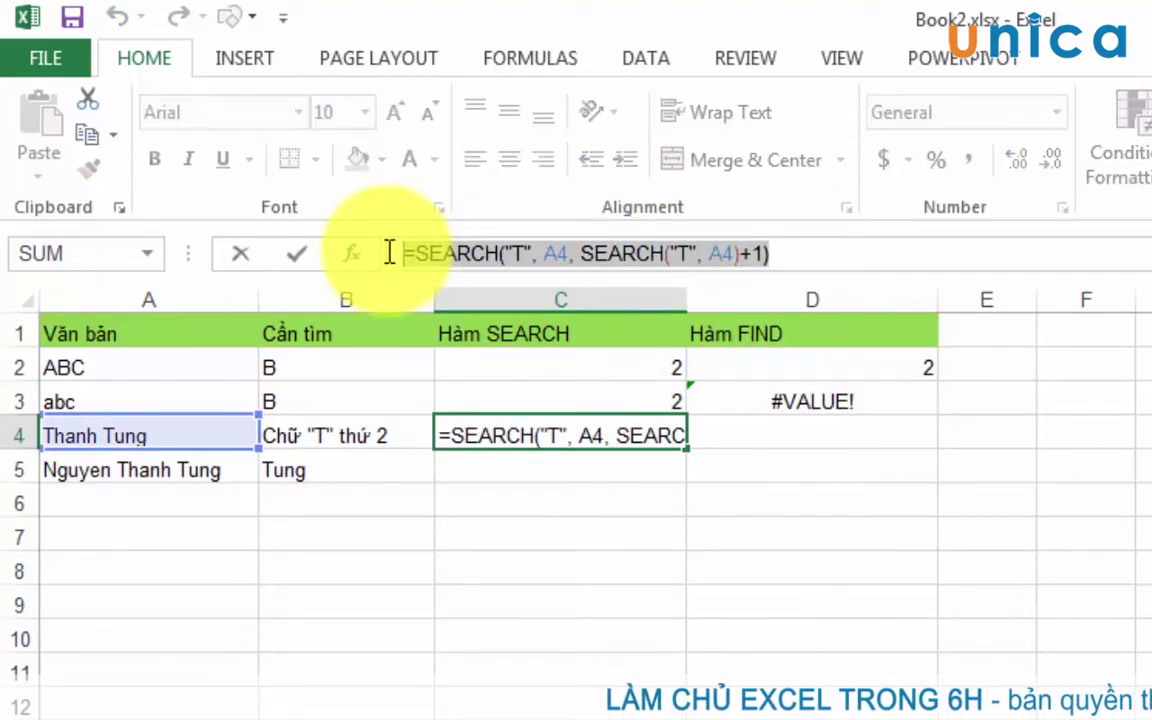
double_click(781, 436)
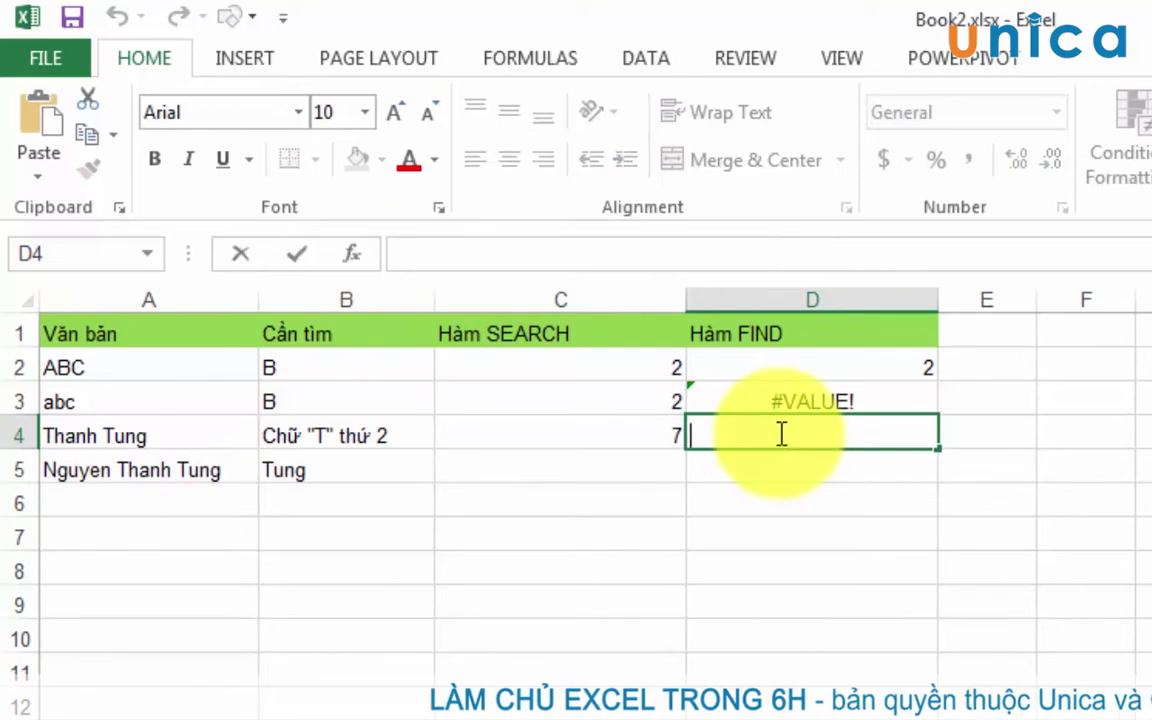
key(ctrl+v)
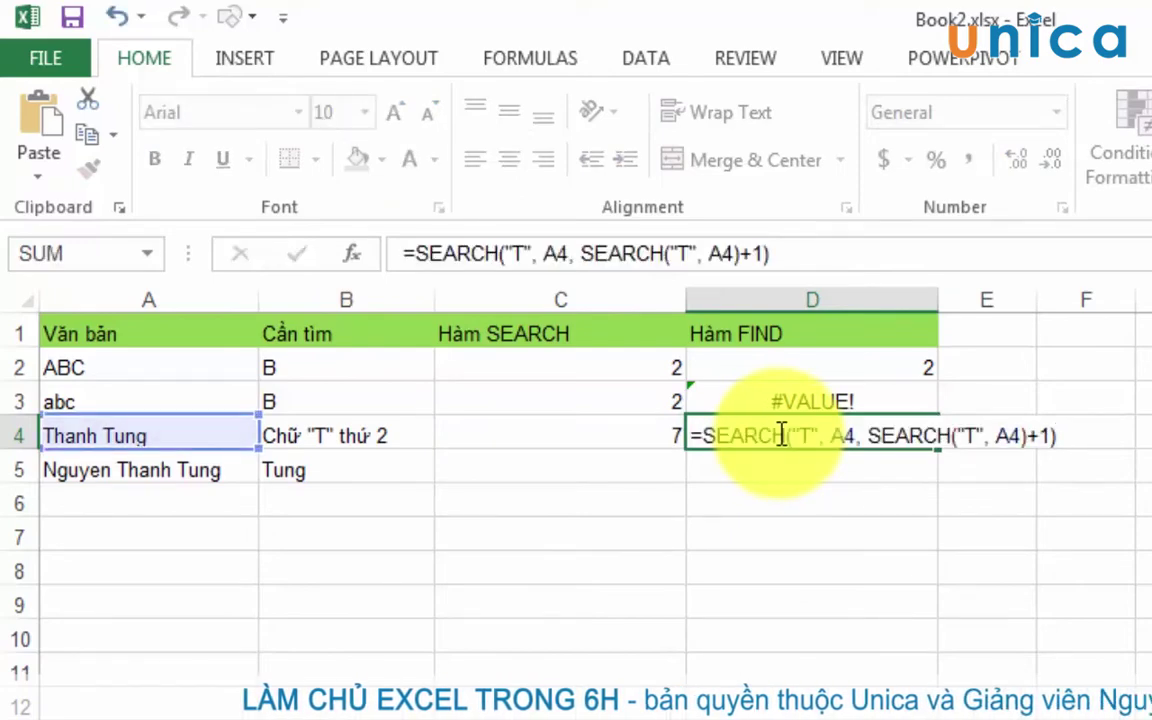
key(Return)
- Replace both SEARCH names in D4 with FIND, giving =FIND("T", A4, FIND("T", A4)+1)
click(781, 436)
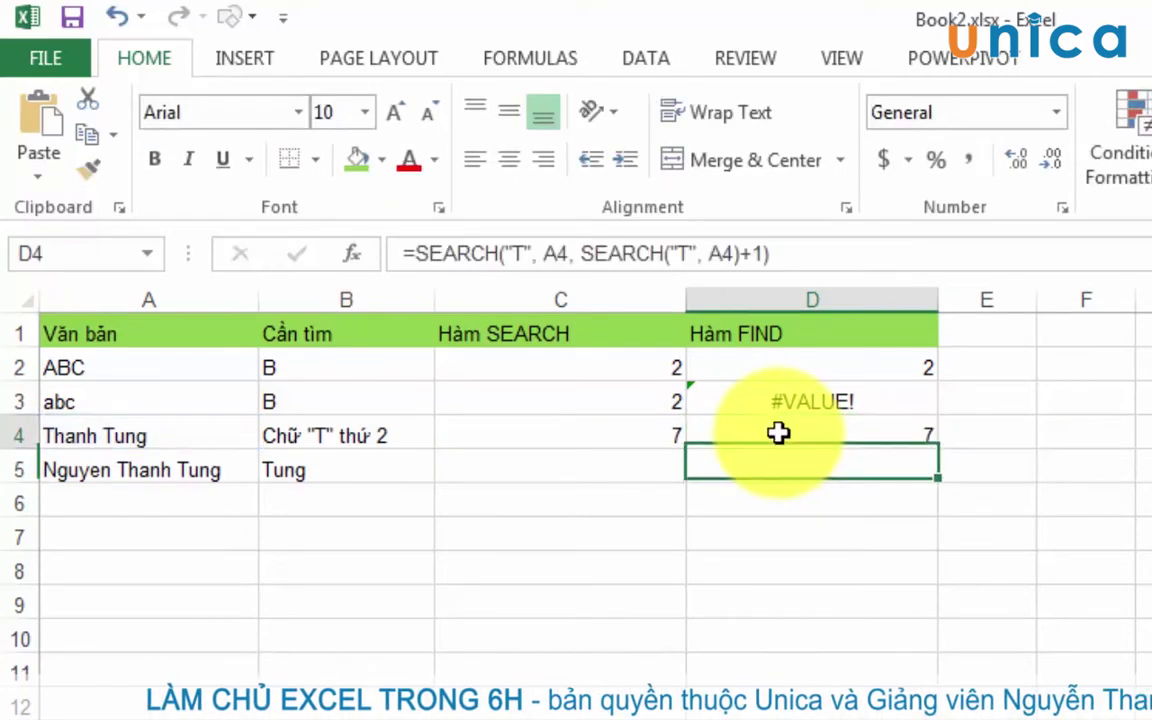
double_click(440, 259)
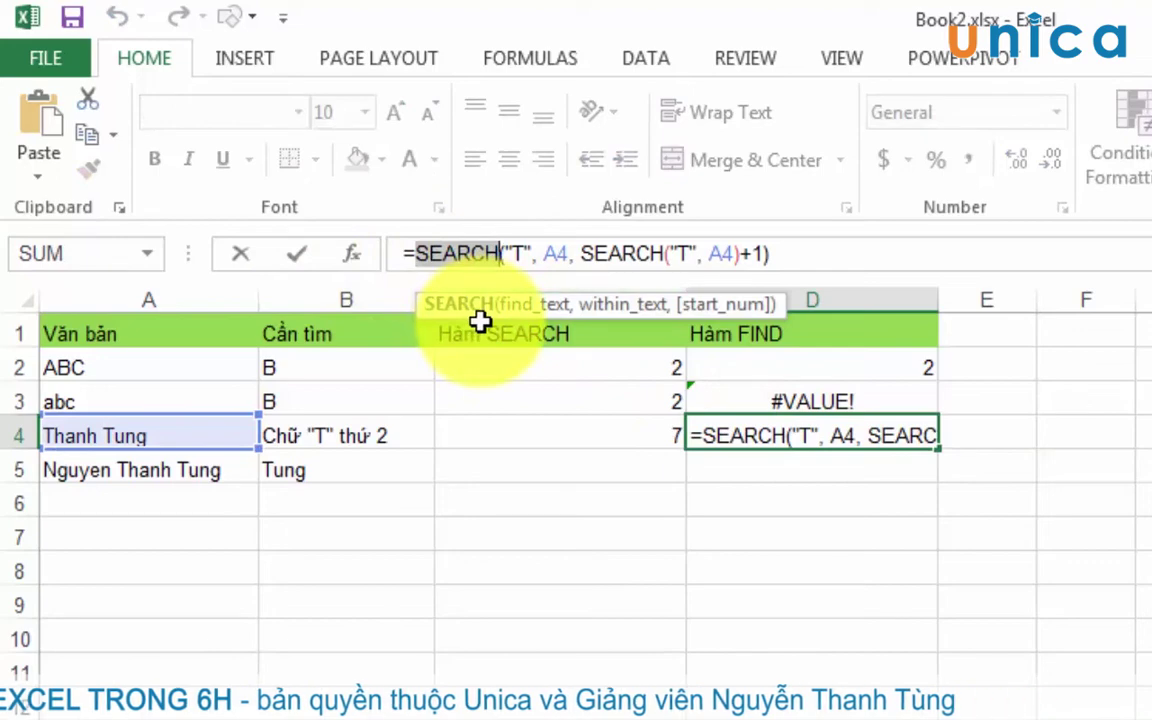
text(fin)
key(Right)
key(Right)
key(Right)
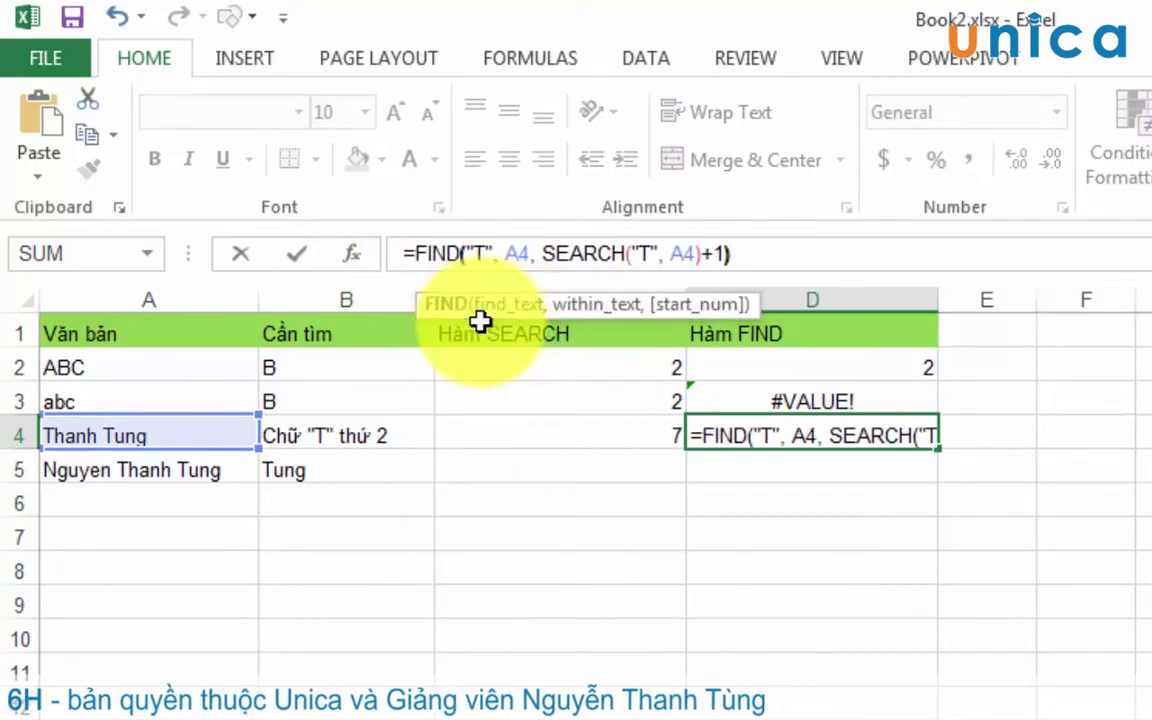
key(shift+Right)
key(shift+Right)
key(shift+Right)
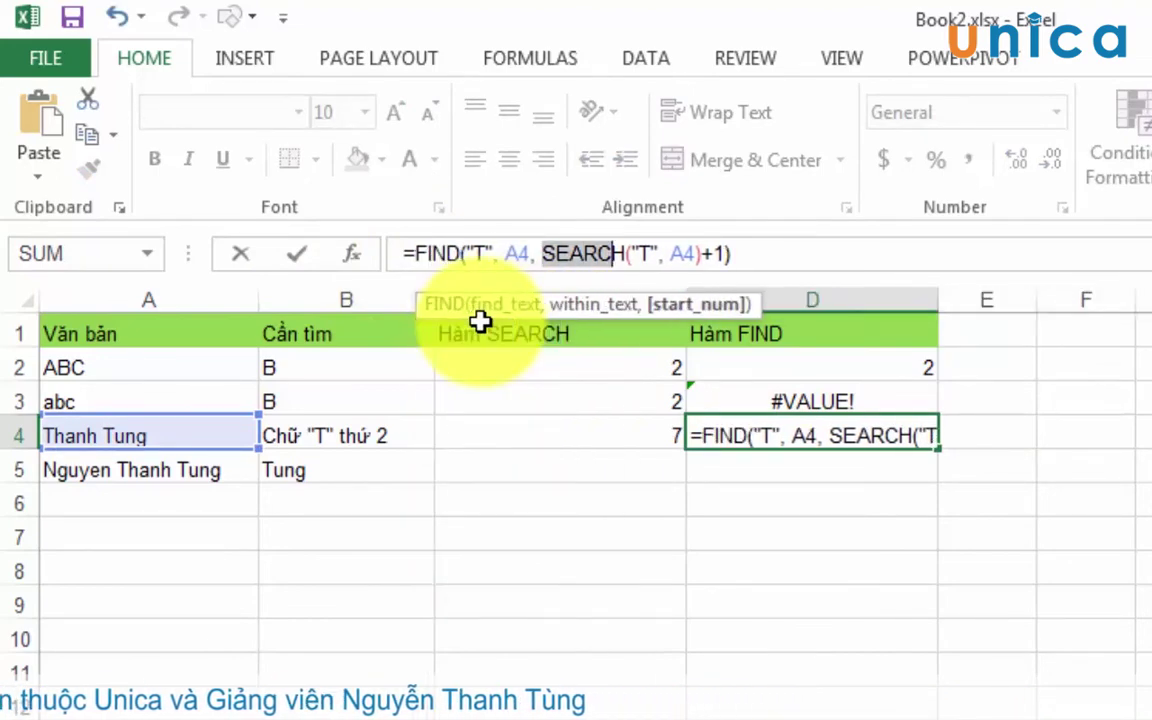
text(fi)
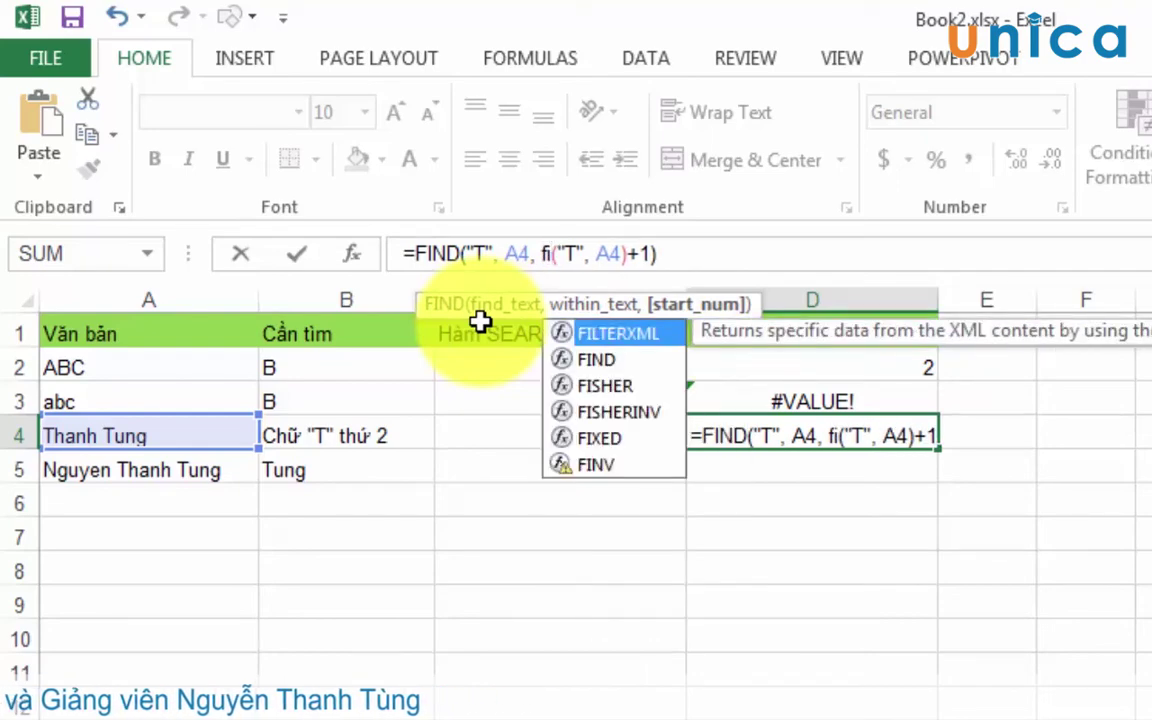
text(nd)
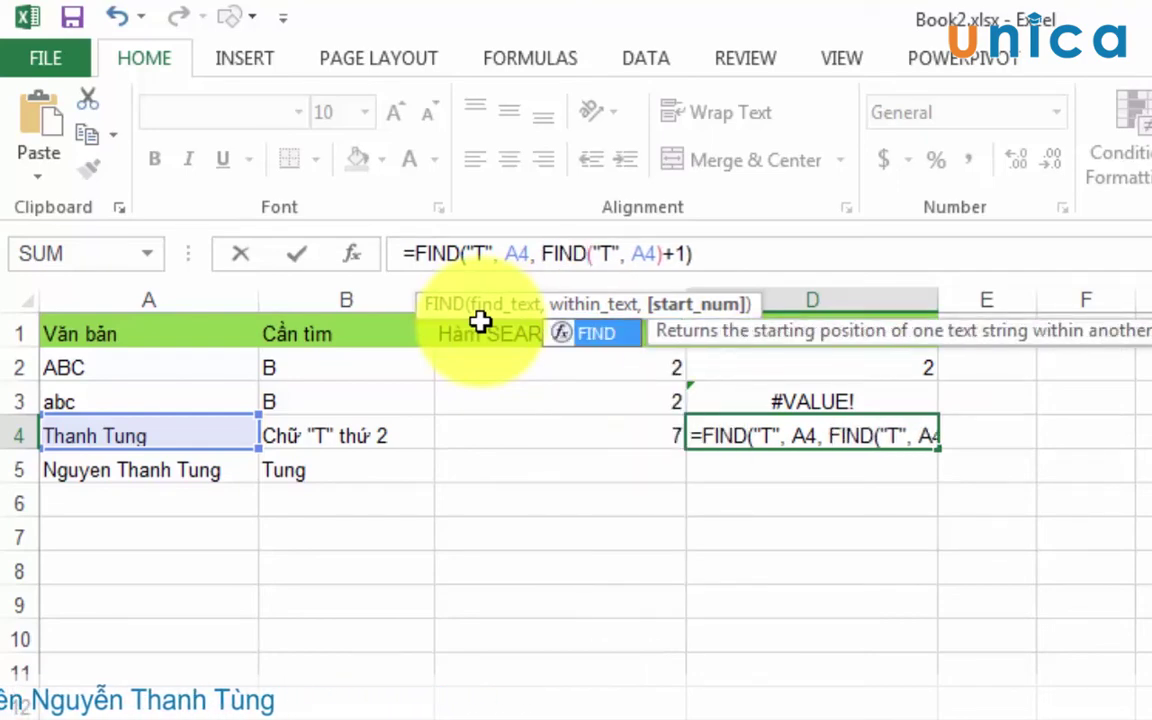
key(Return)
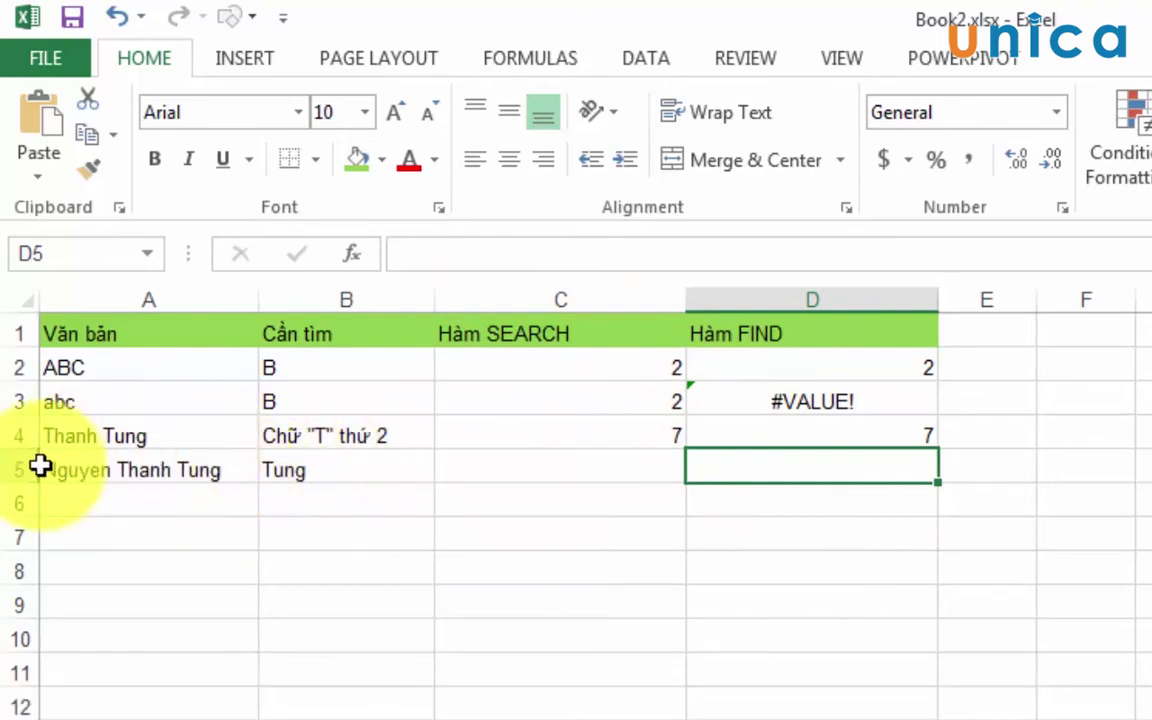
key(Left)
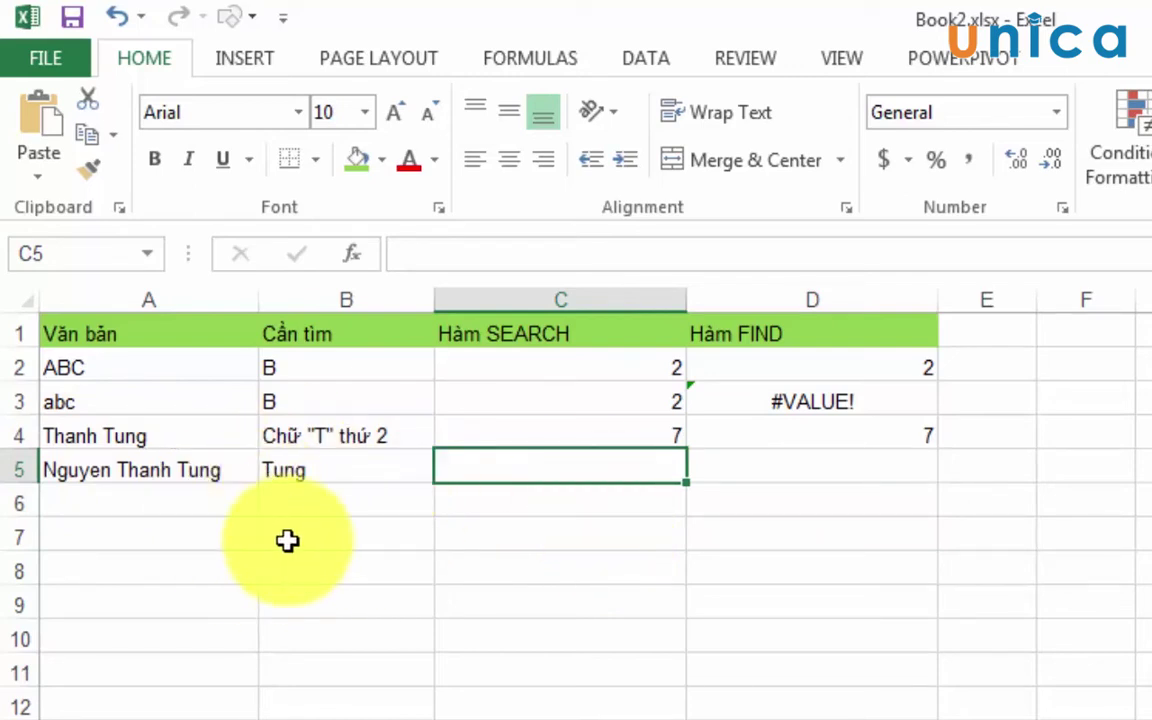
- Copy C4's nested SEARCH formula into cell C7
click(555, 530)
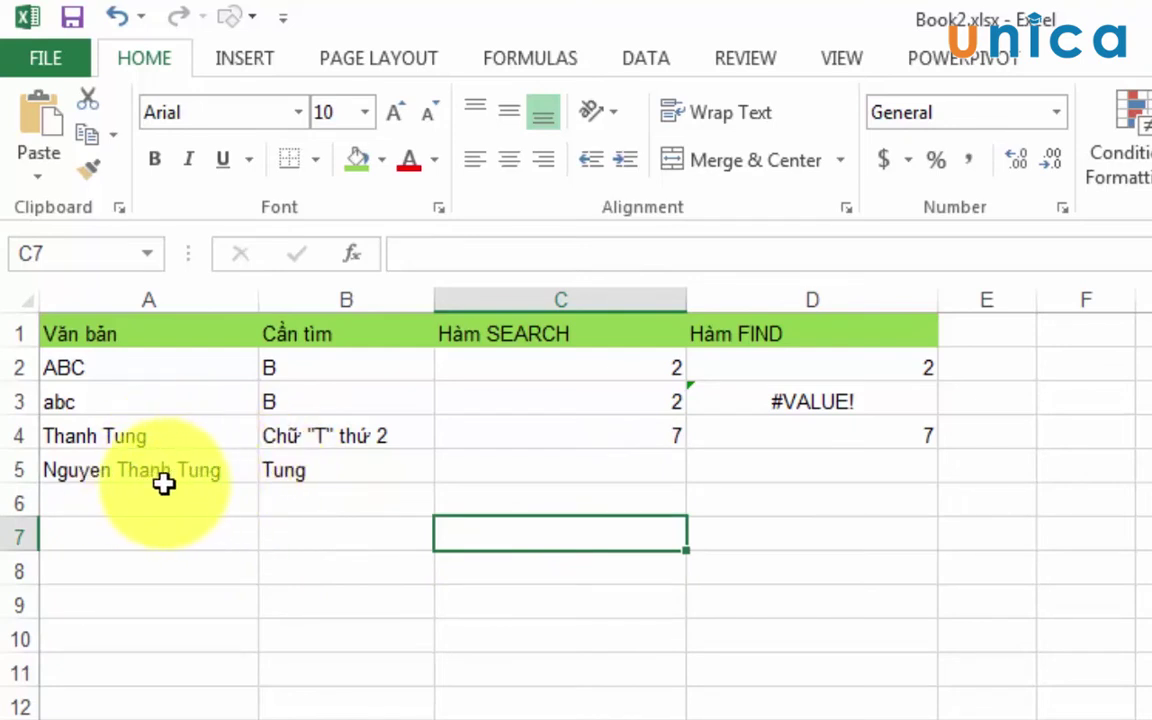
click(645, 433)
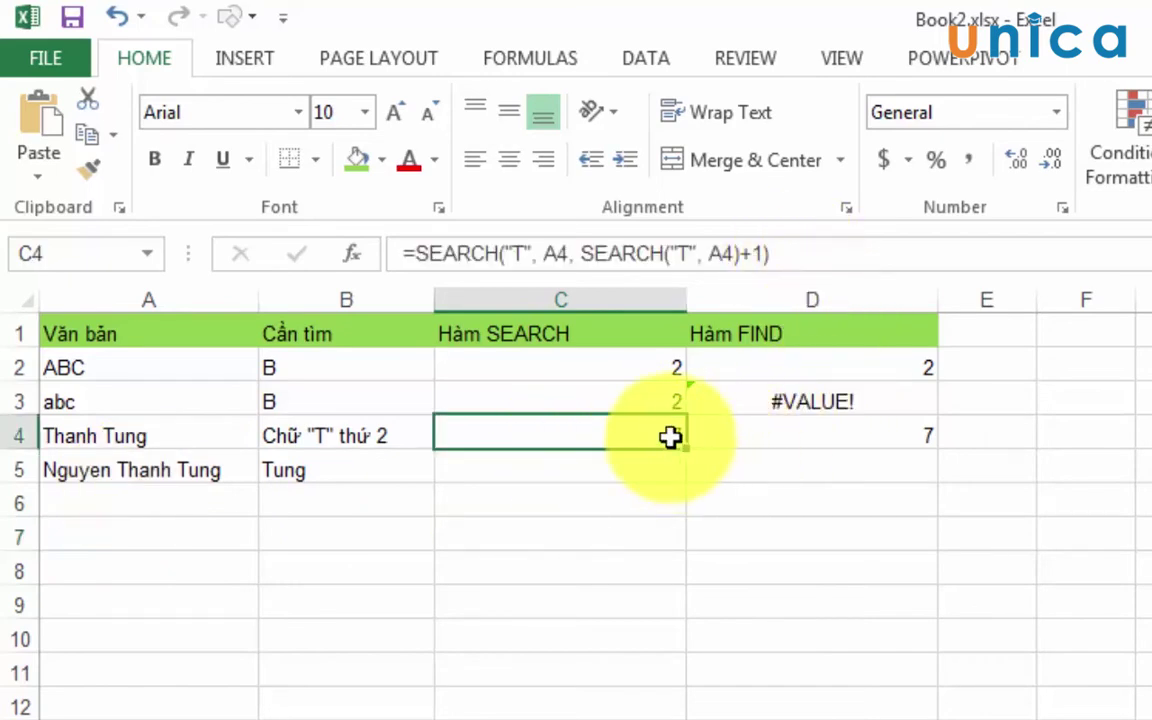
click(398, 256)
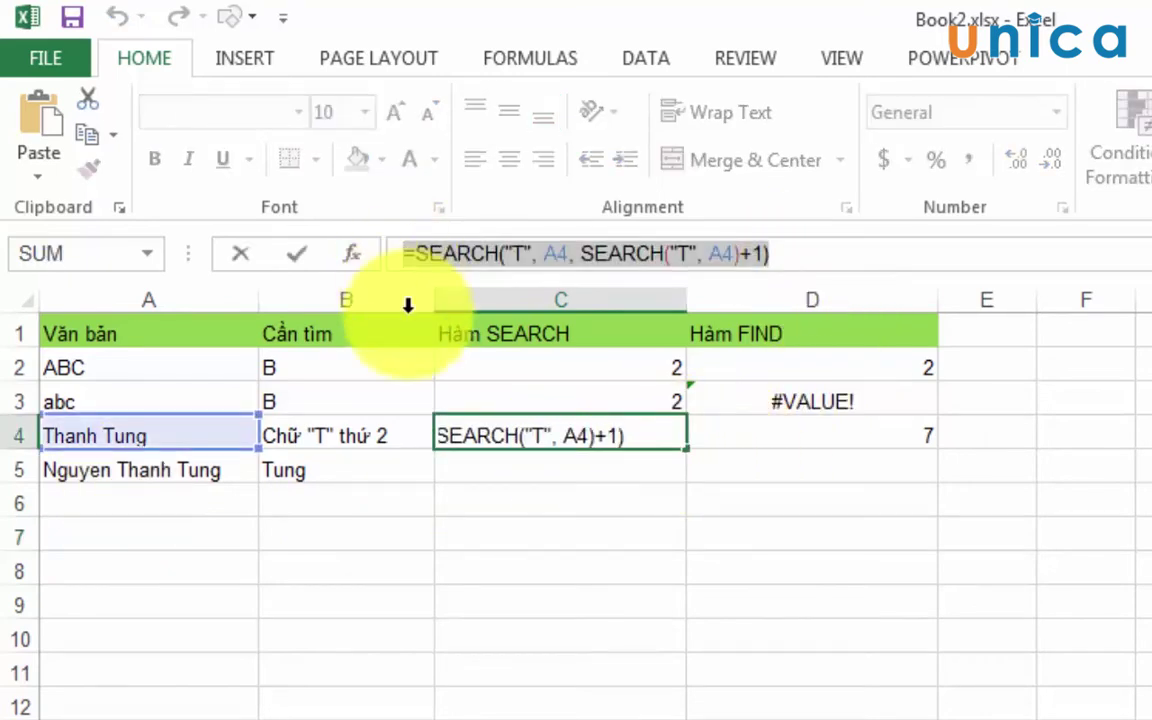
key(Escape)
double_click(566, 541)
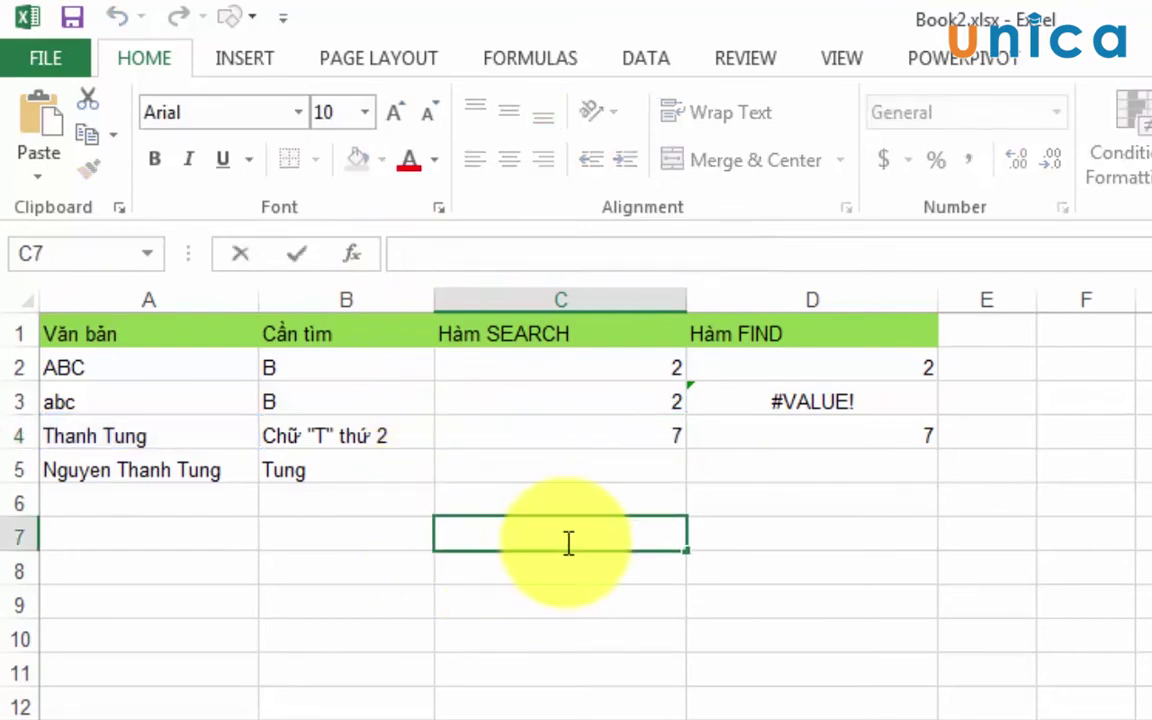
text(=SEARCH("T", A4, SEARCH("T", A4)+1))
key(Return)
- Change both A4 references in C7's formula to A5
click(565, 540)
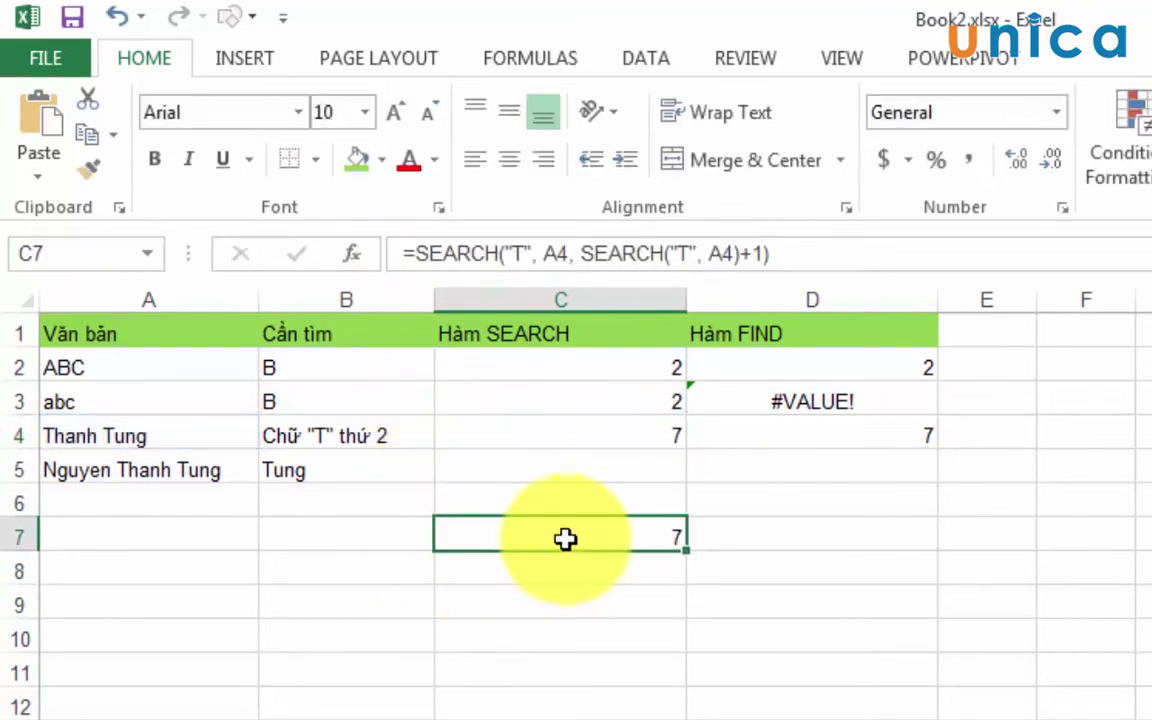
click(558, 257)
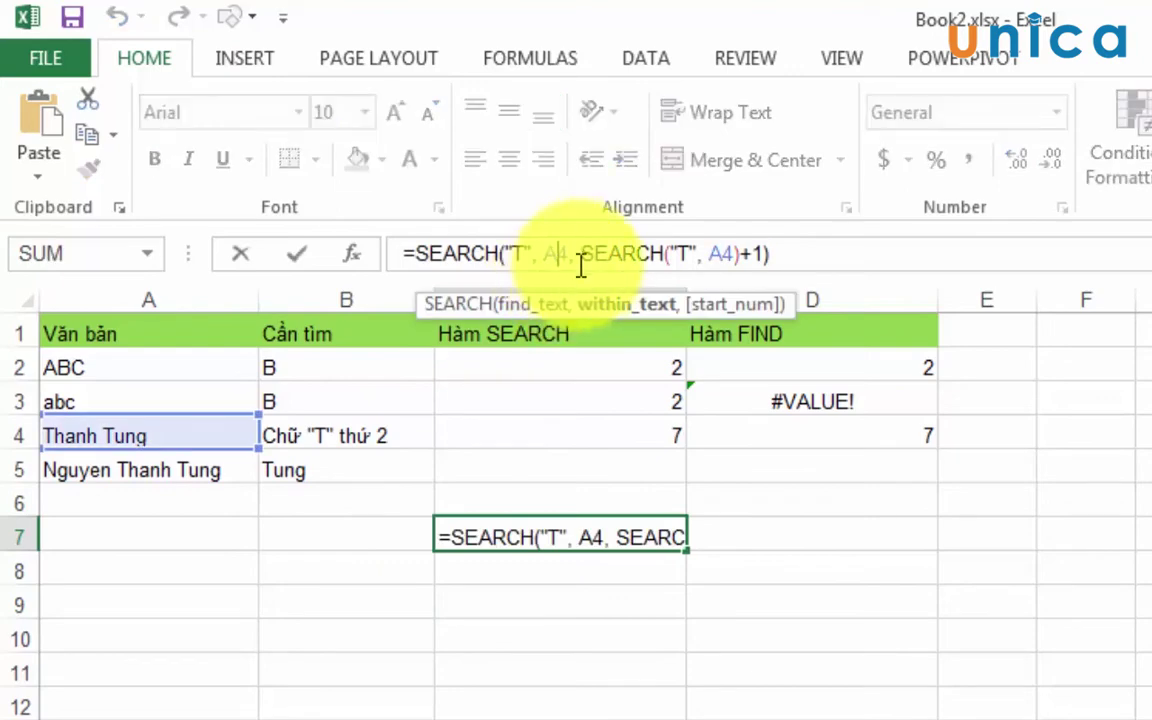
key(BackSpace)
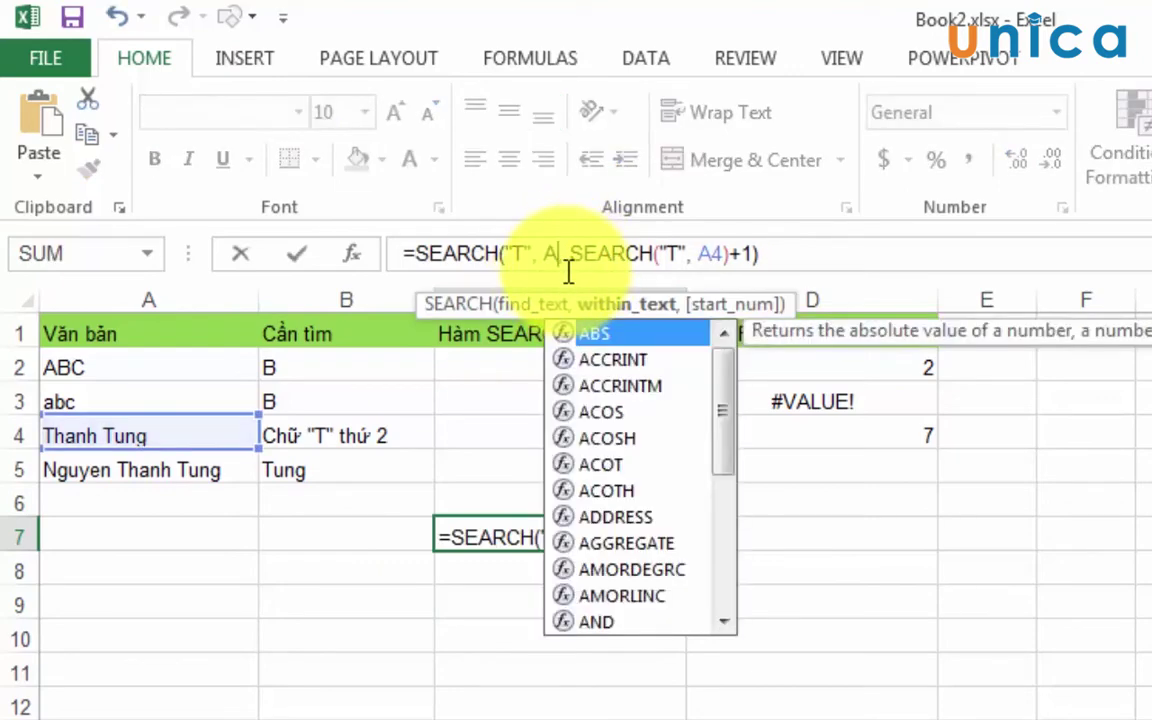
text(5,)
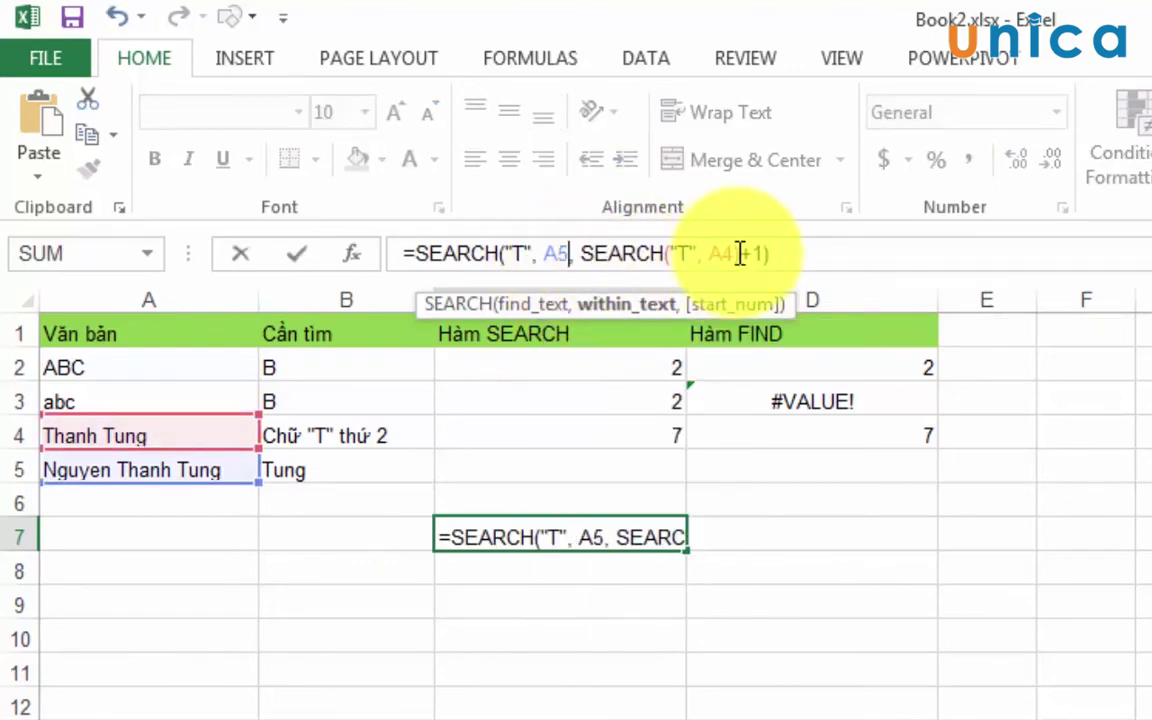
click(736, 252)
key(BackSpace)
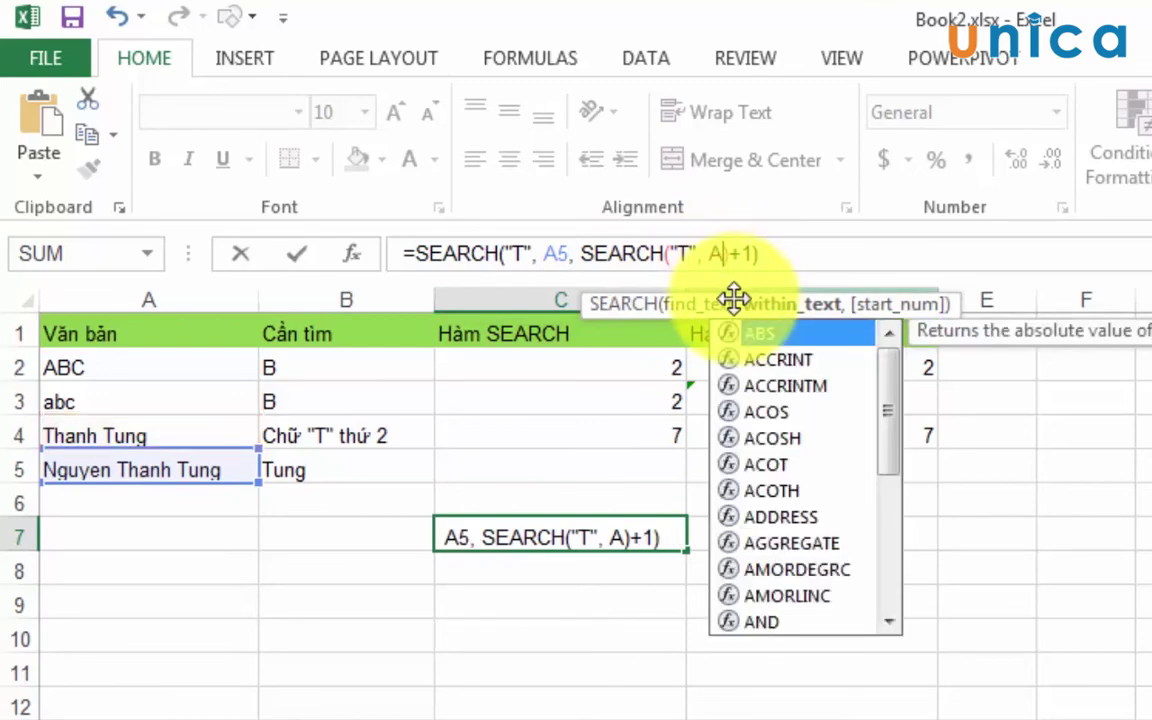
text(5)
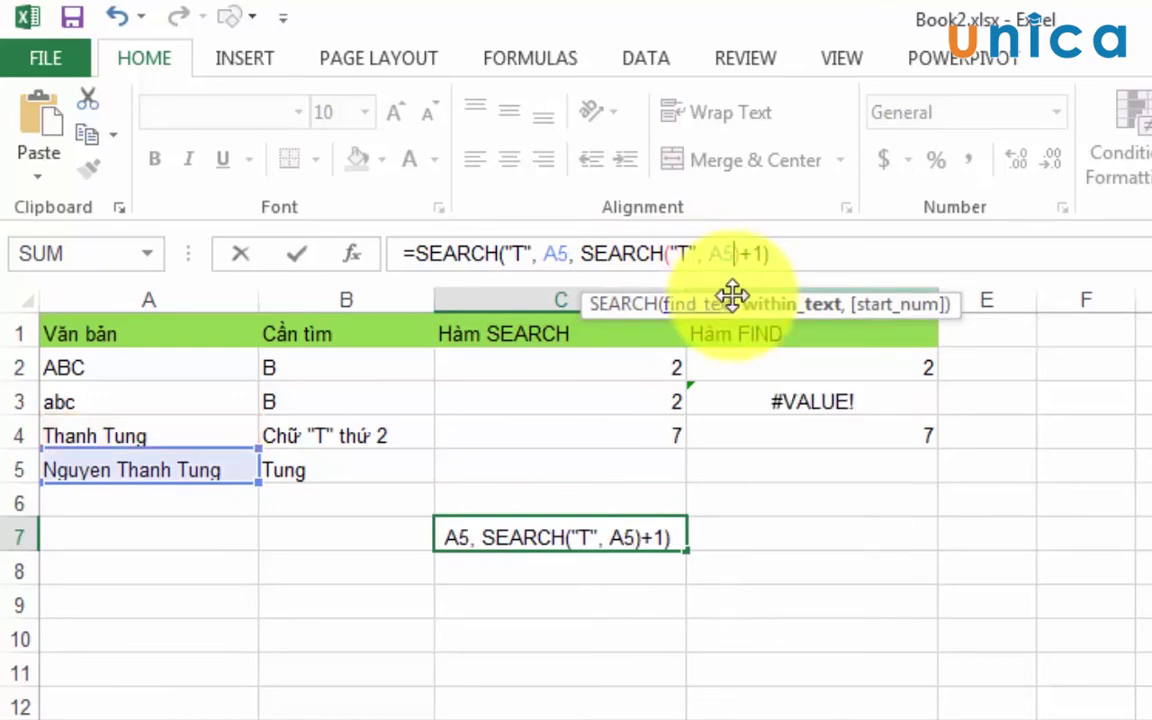
key(Return)
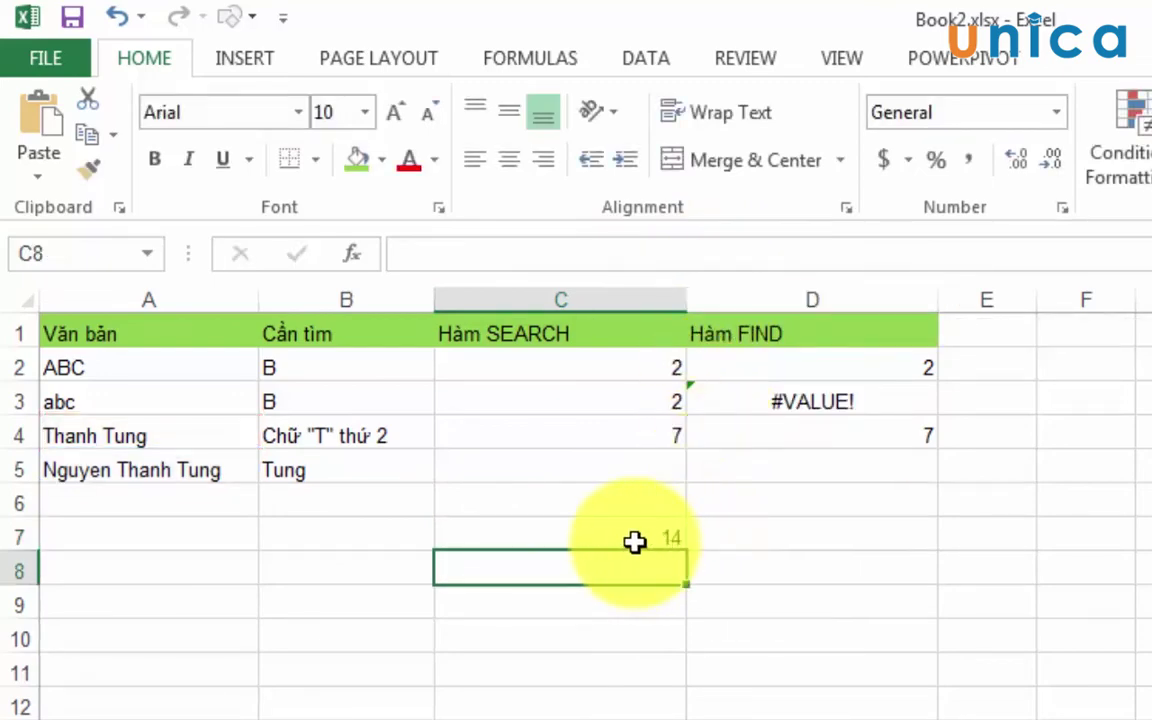
- Replace both "T" search texts in C7 with a space, returning 13
click(635, 541)
double_click(637, 540)
key(BackSpace)
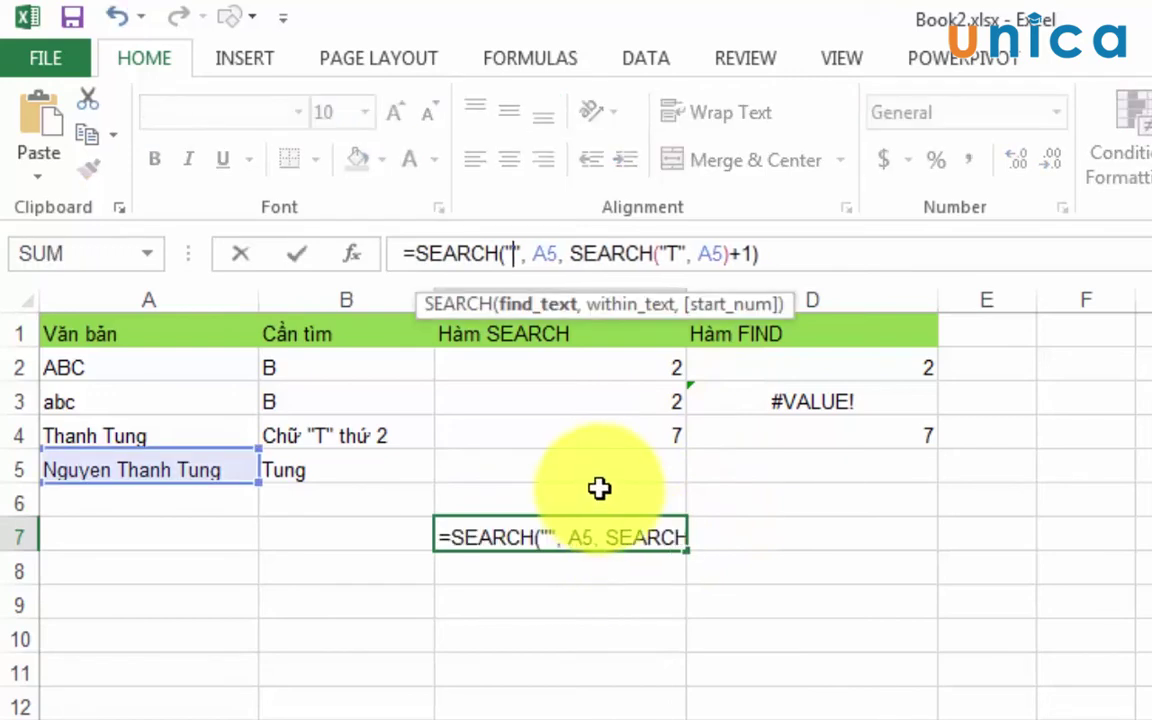
click(689, 253)
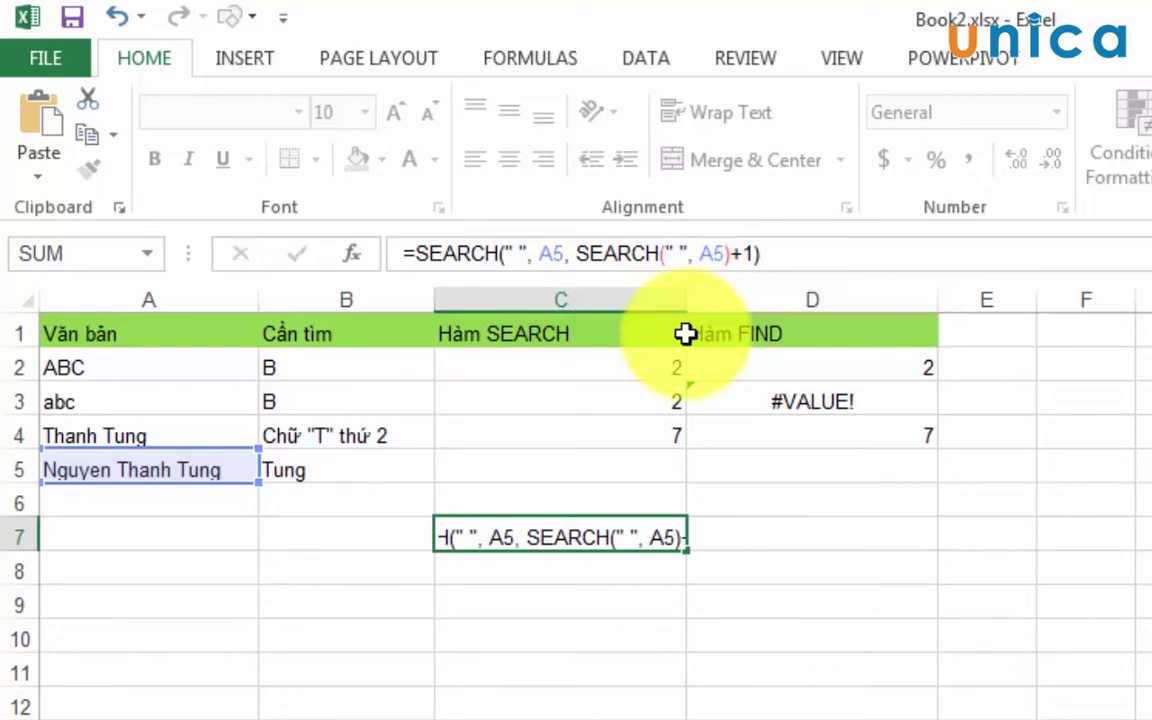
key(Return)
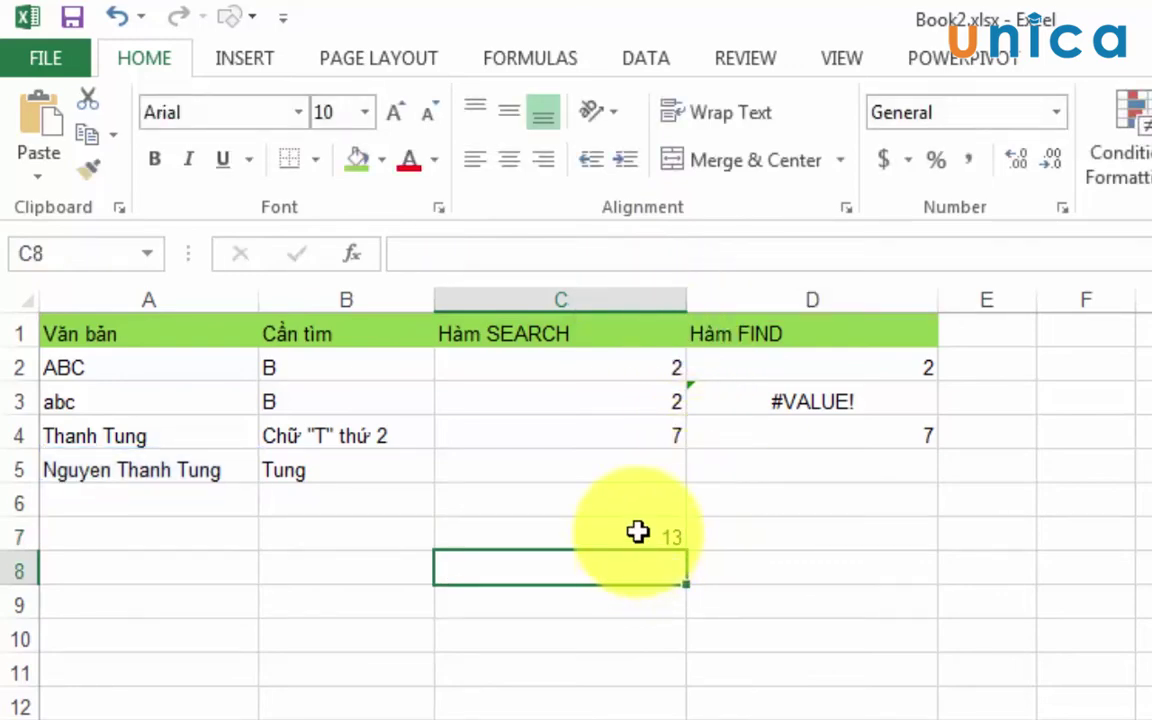
click(638, 532)
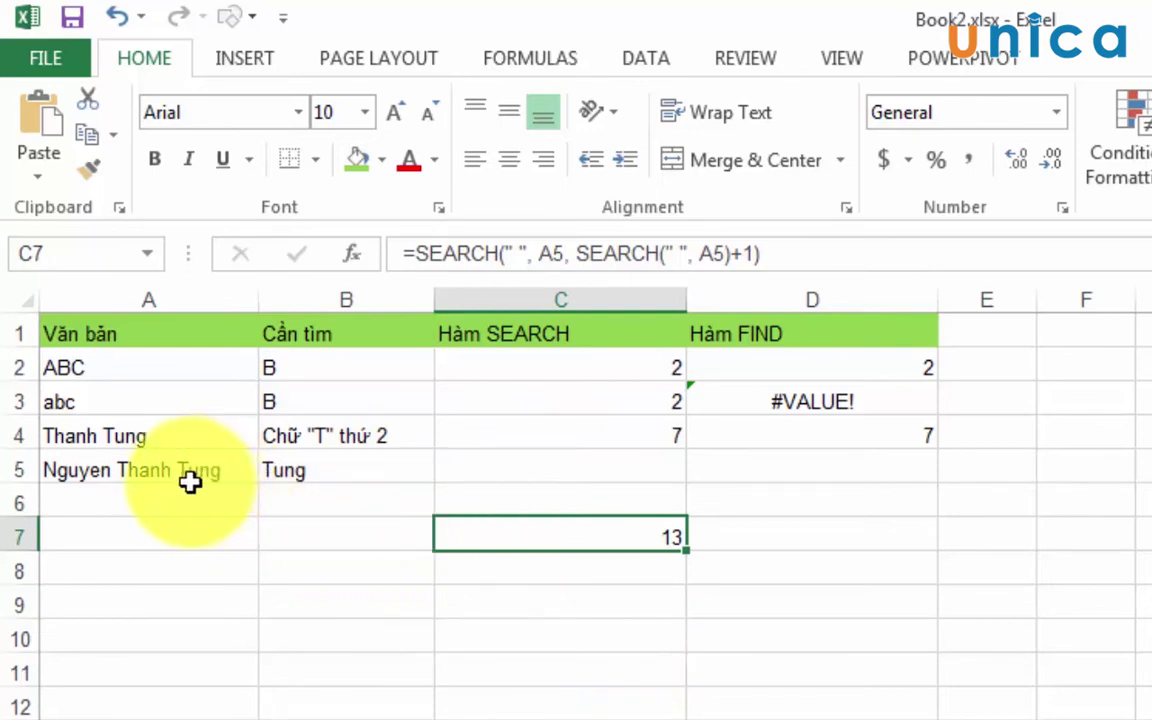
- Enter =LEN(A5)-C7 in C8 to get 4, the last word's length
click(613, 591)
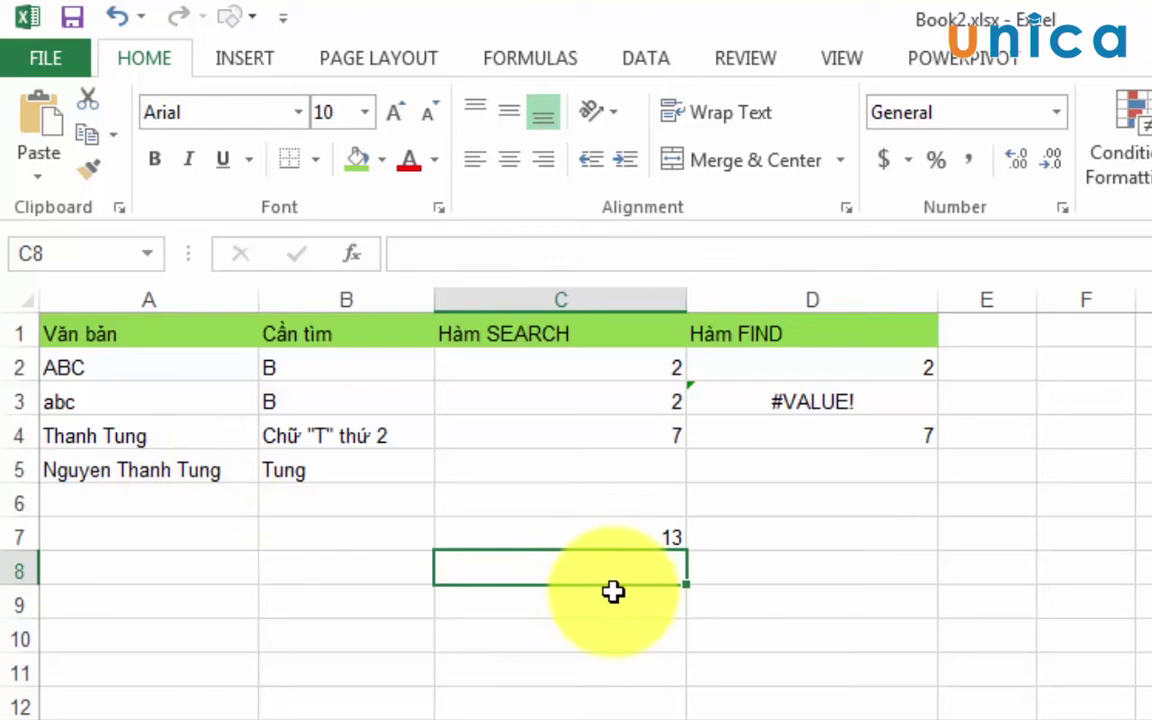
text(=)
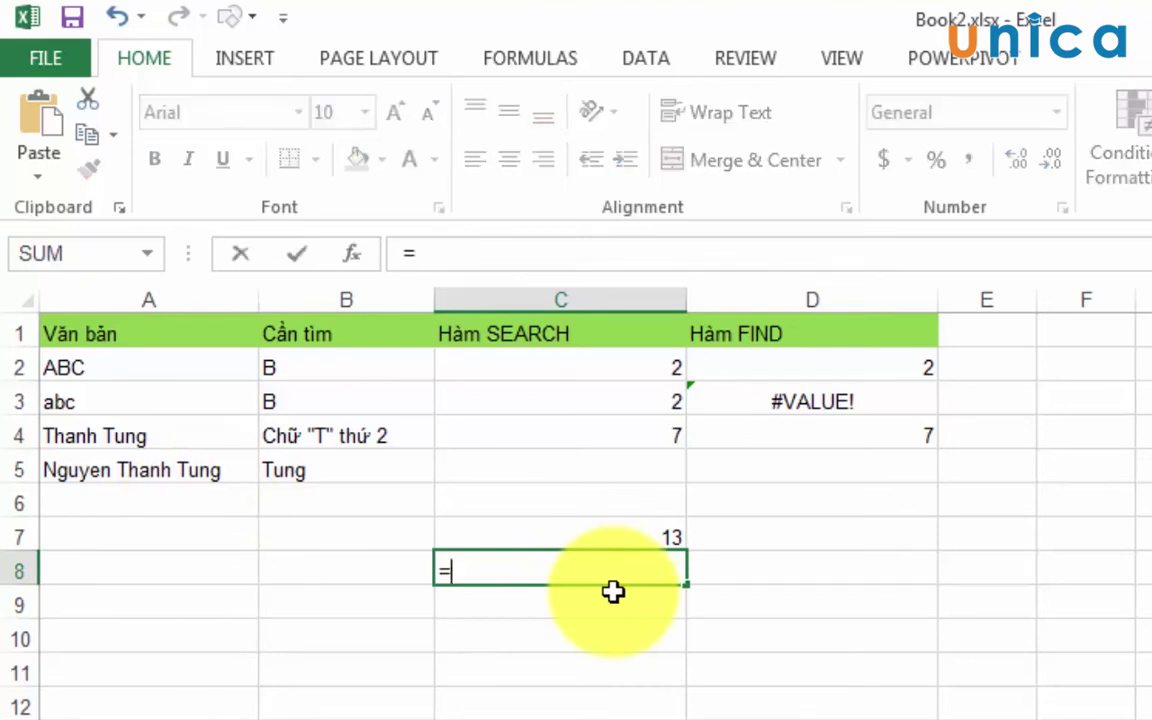
text(LEN()
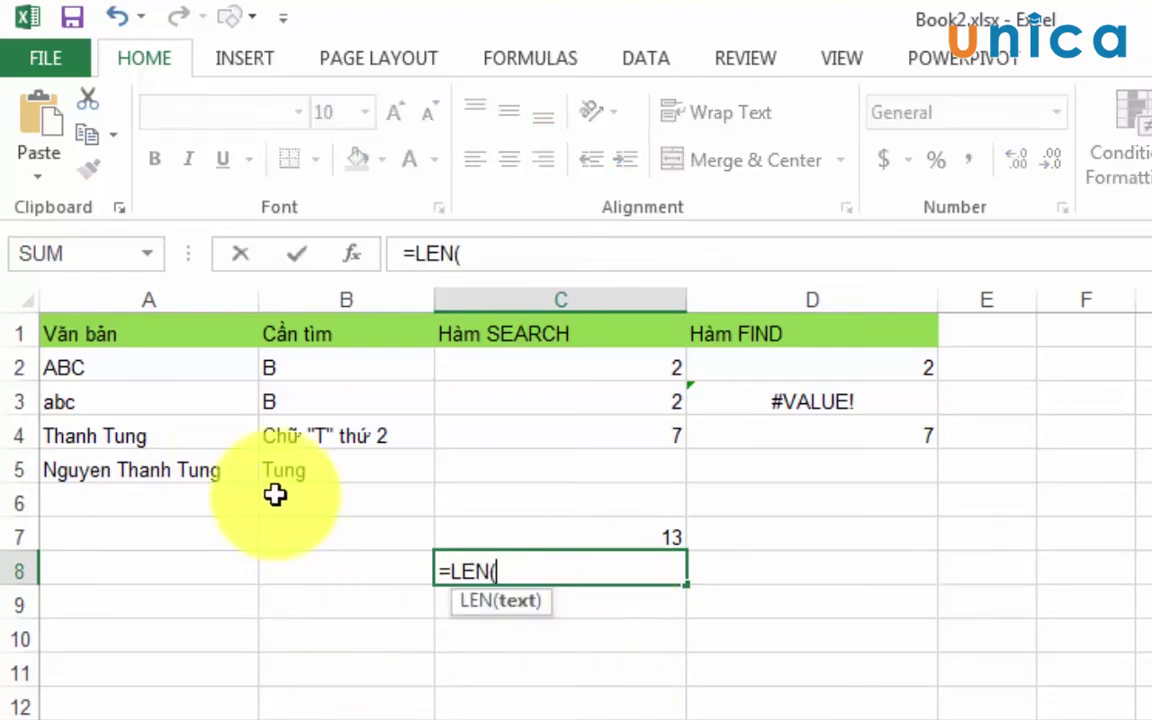
click(215, 467)
text(-)
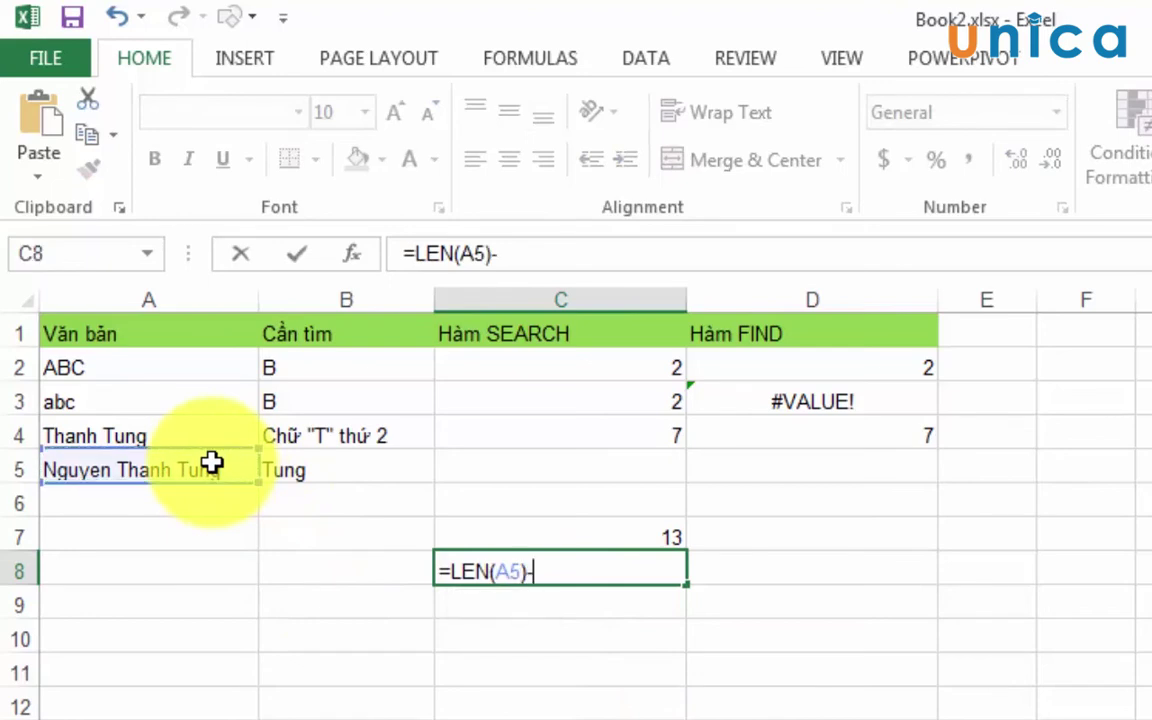
key(Up)
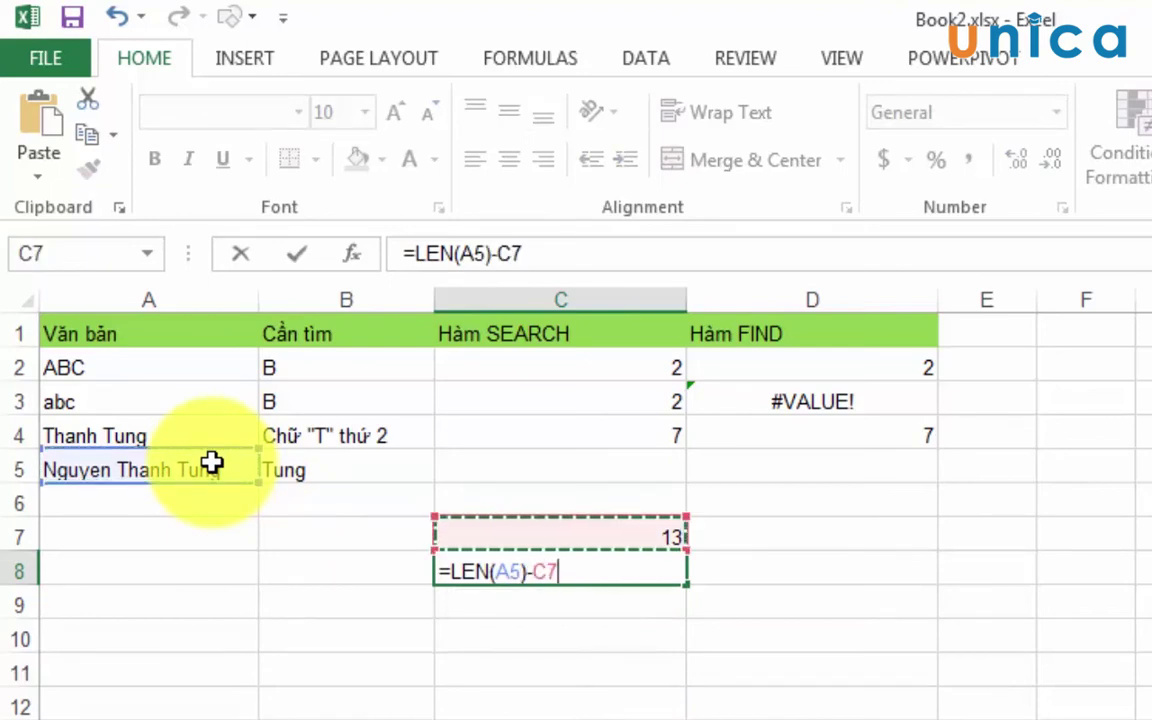
key(Return)
click(560, 468)
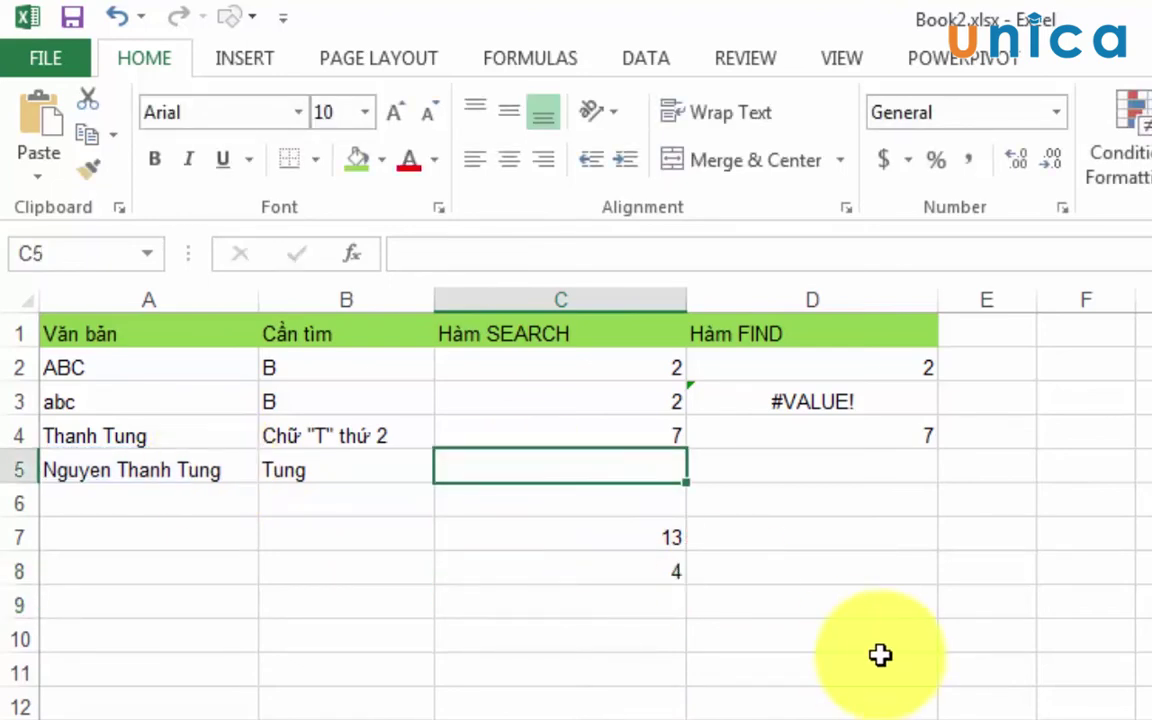
- Enter =RIGHT(A5, C8) in C5 to extract the last word
text(=r)
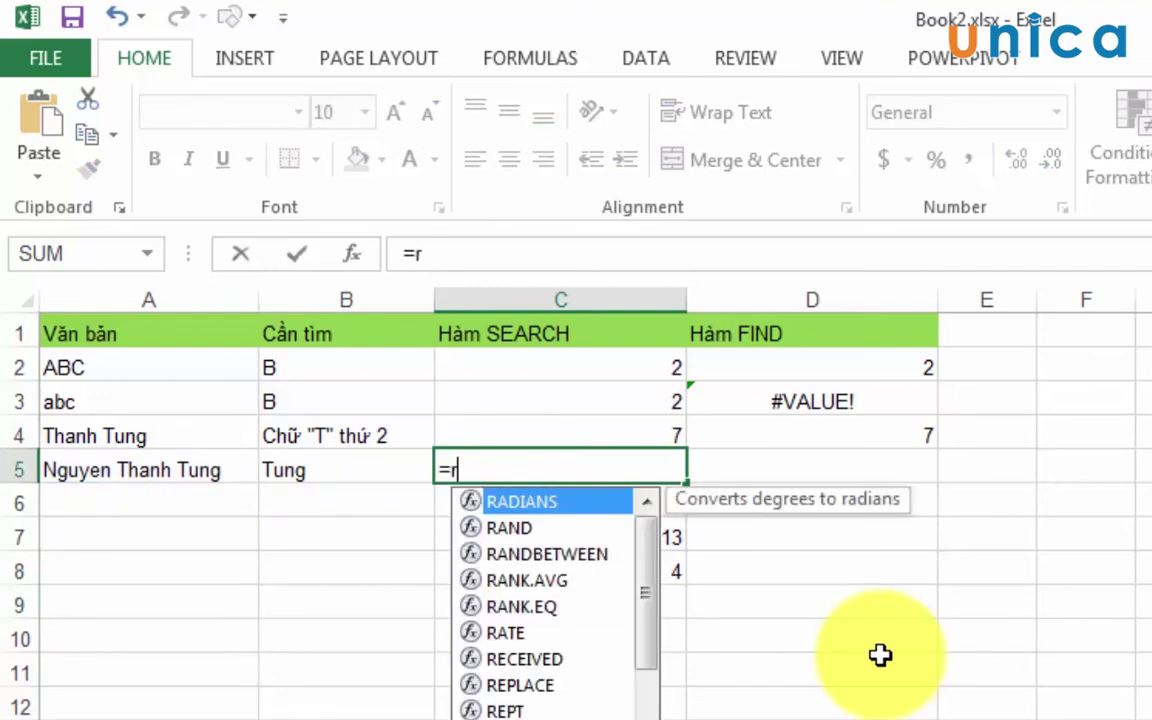
text(ig)
key(Tab)
key(Left)
key(Left)
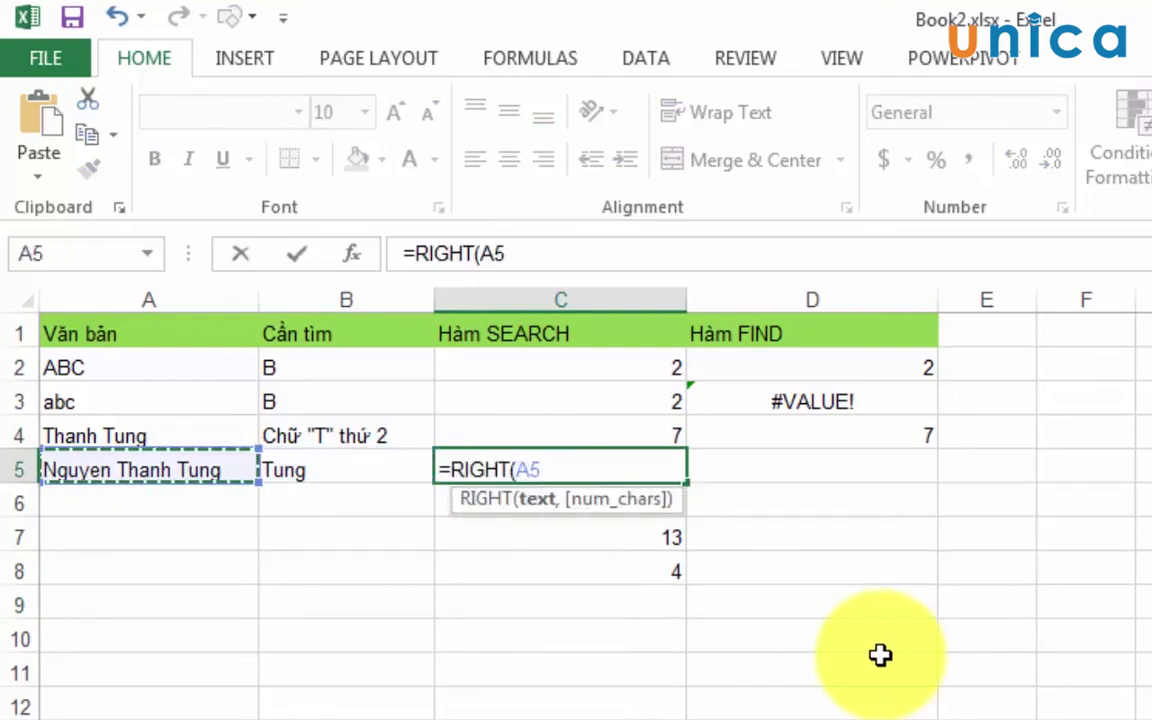
text(,)
click(650, 579)
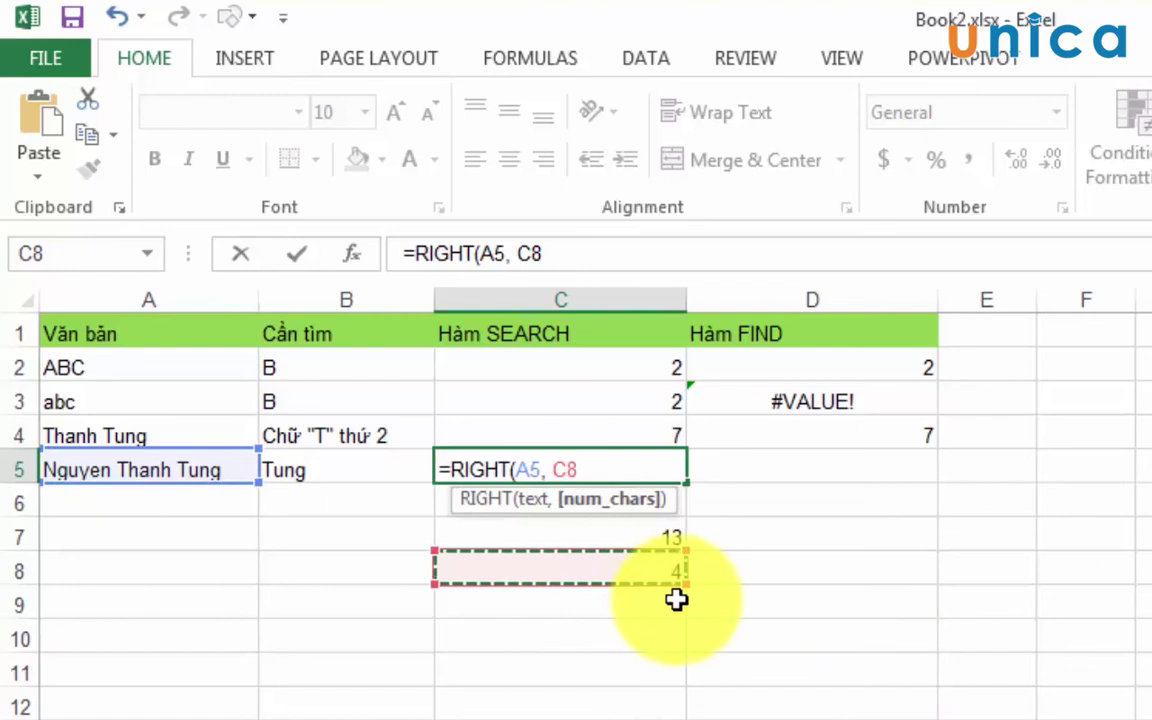
key(Return)
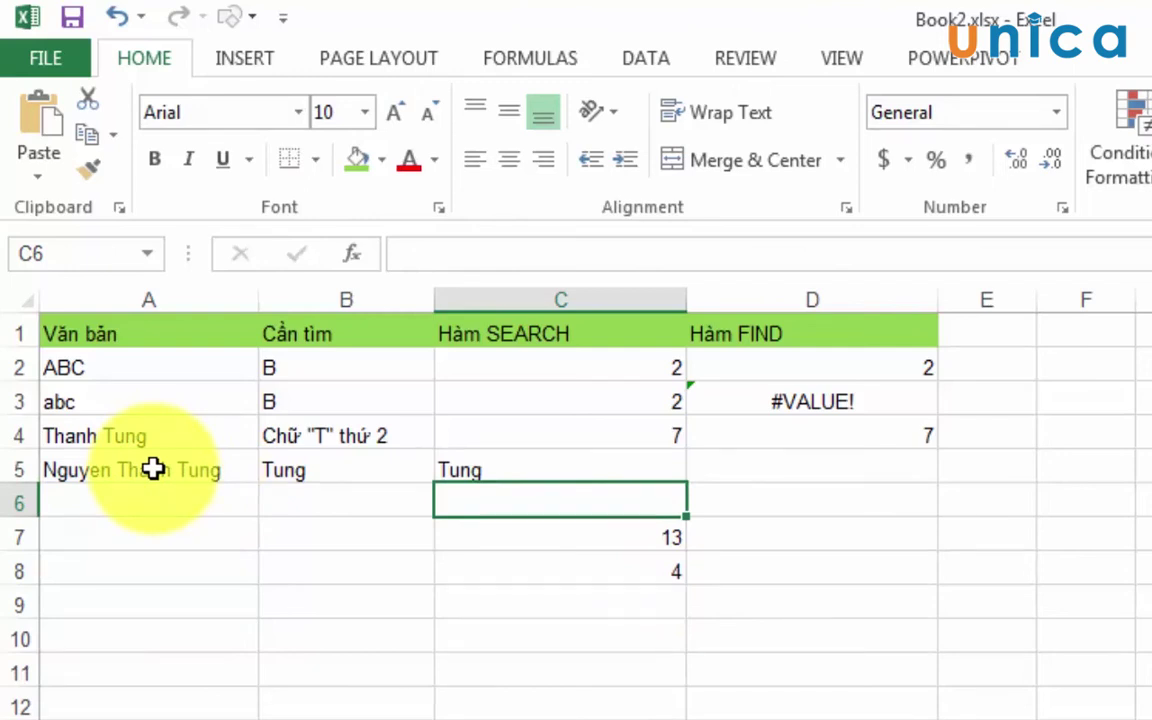
click(152, 469)
double_click(182, 473)
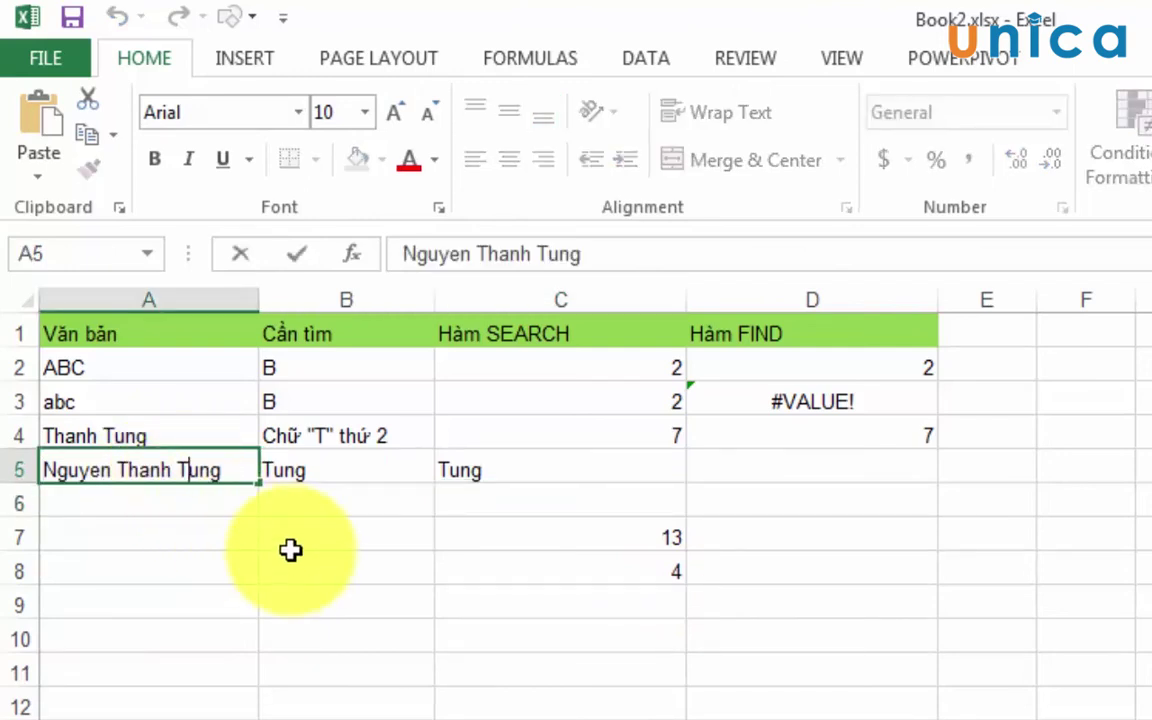
text(r)
key(Return)
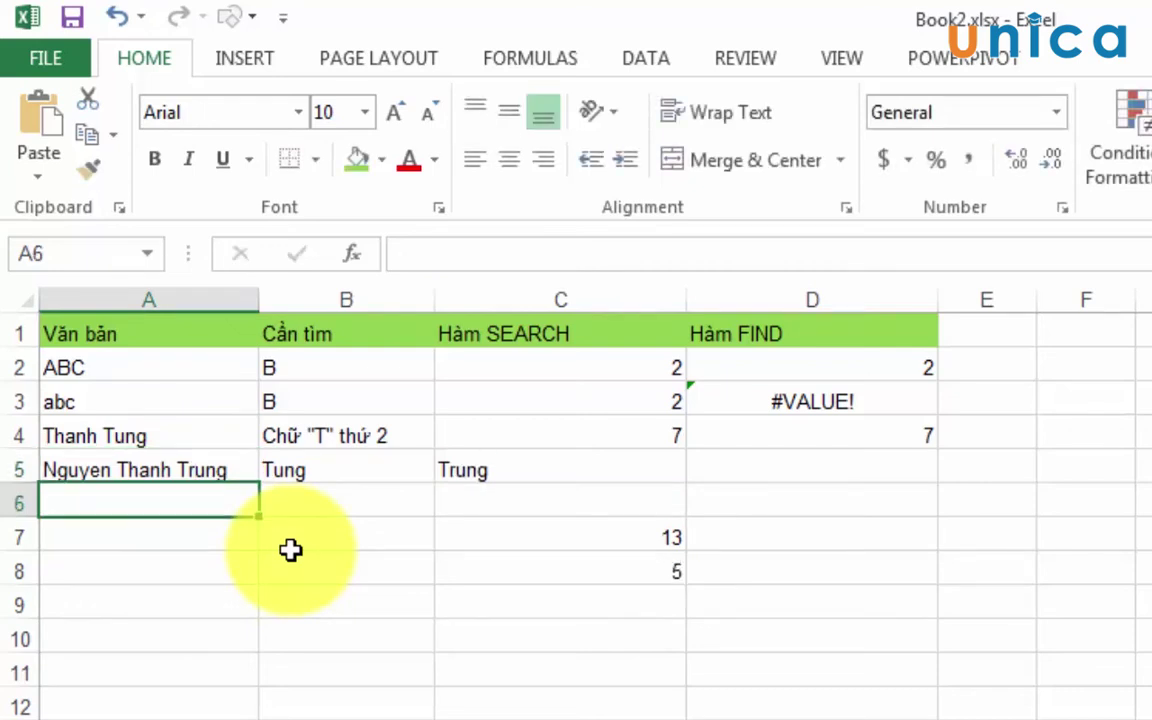
key(Right)
key(Right)
key(Right)
key(Up)
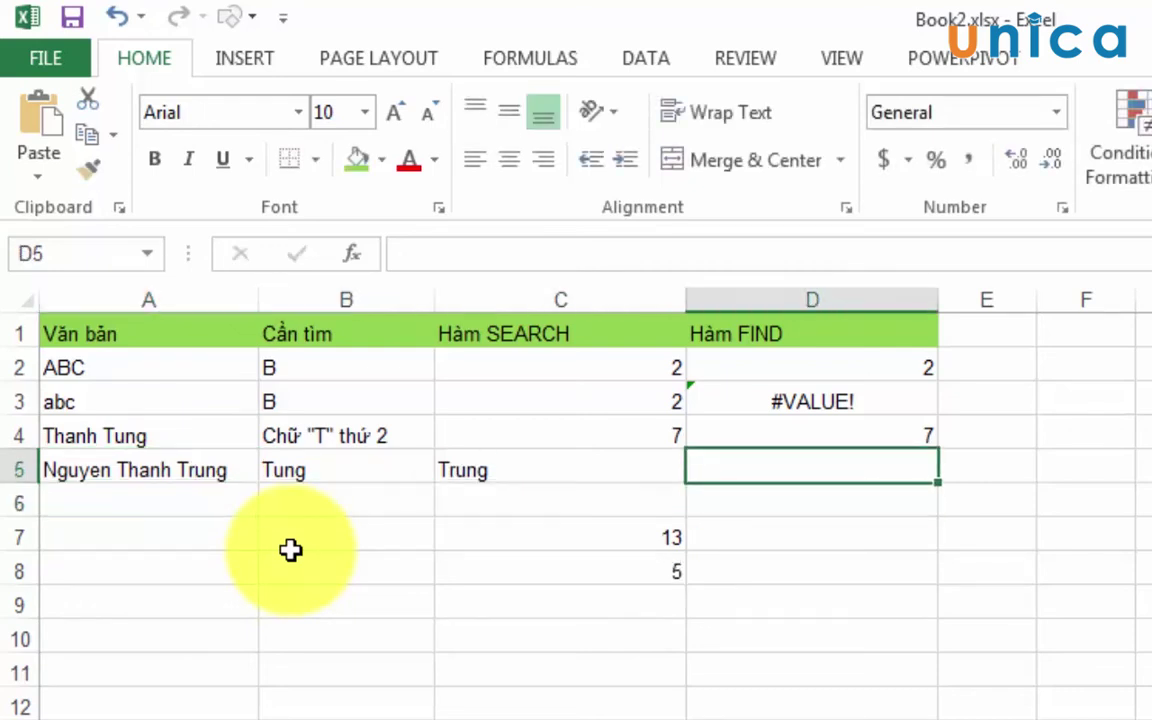
key(Left)
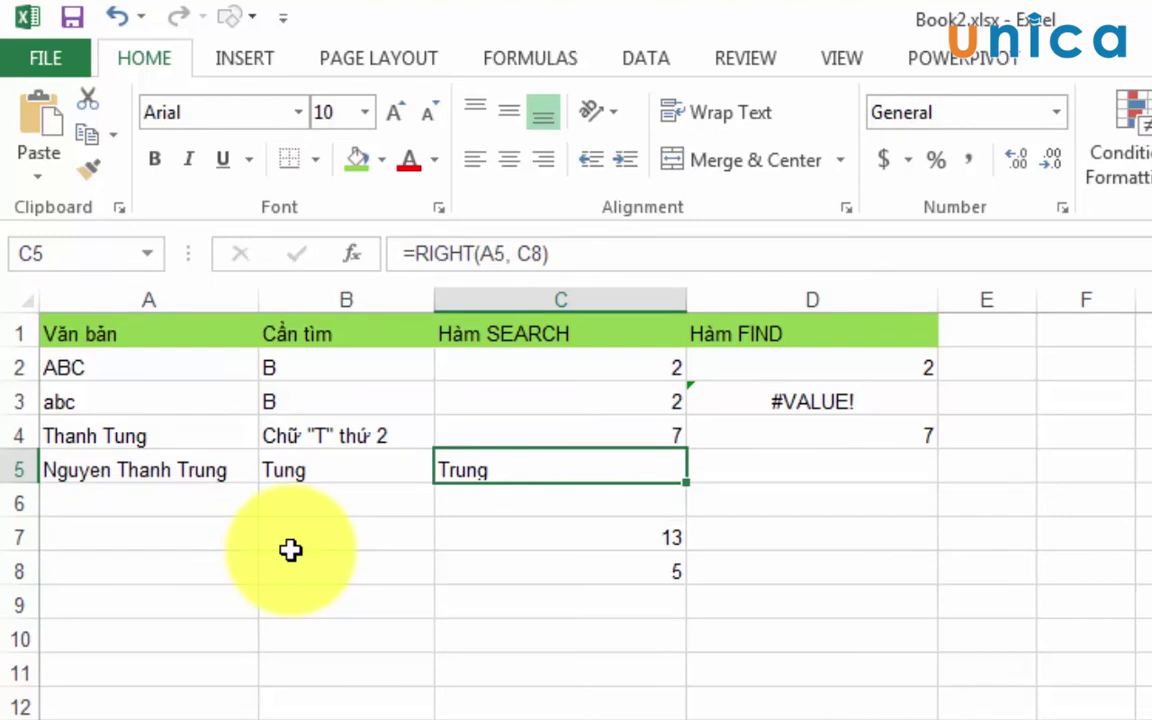
- Restore A5 with undo and replace C8 in C5's formula with LEN(A5)-C7
key(ctrl+z)
click(700, 568)
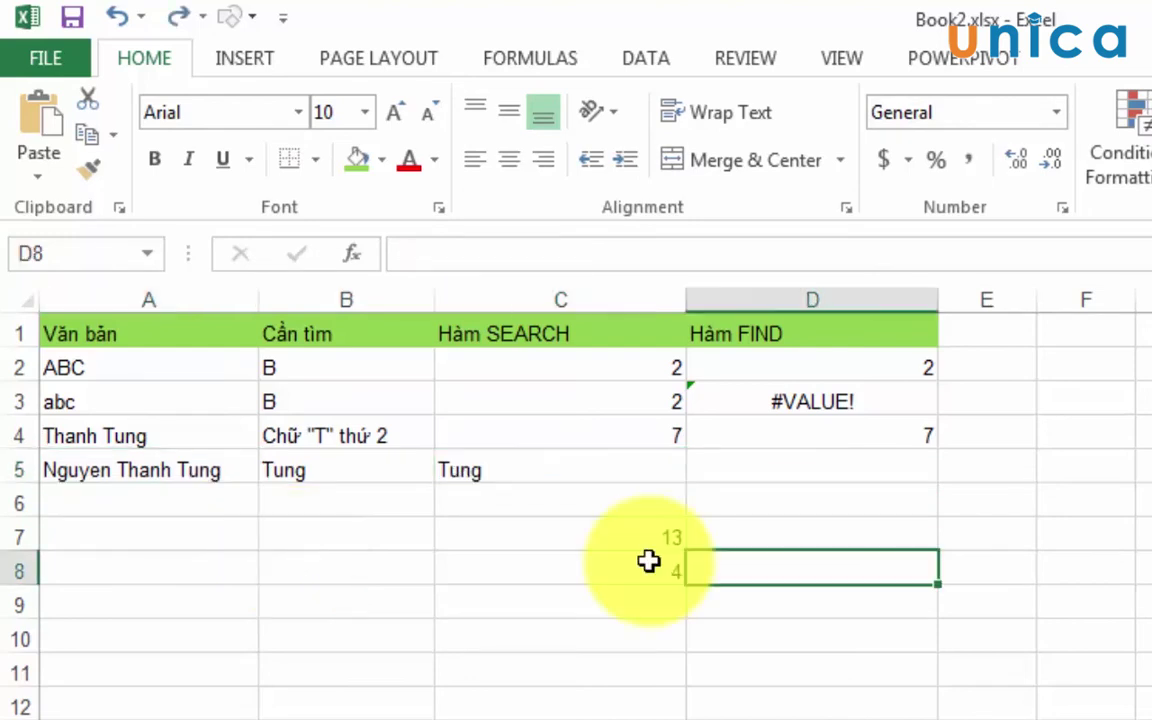
click(649, 561)
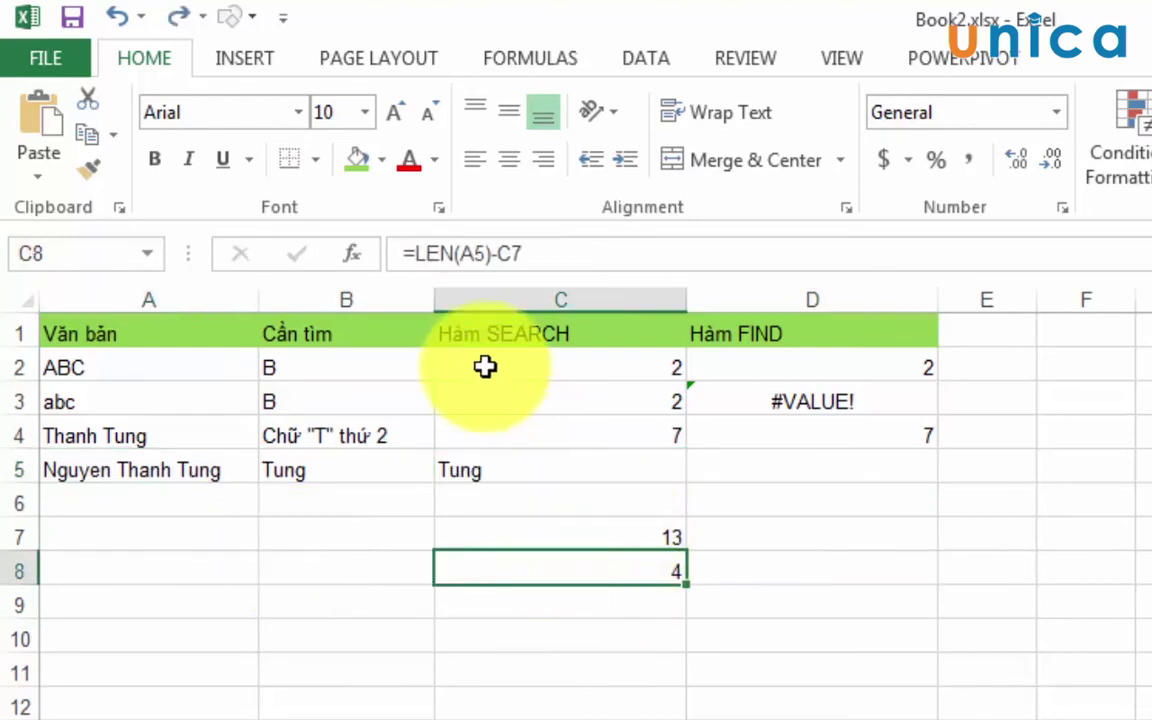
key(F2)
key(Escape)
key(Up)
key(Up)
key(Up)
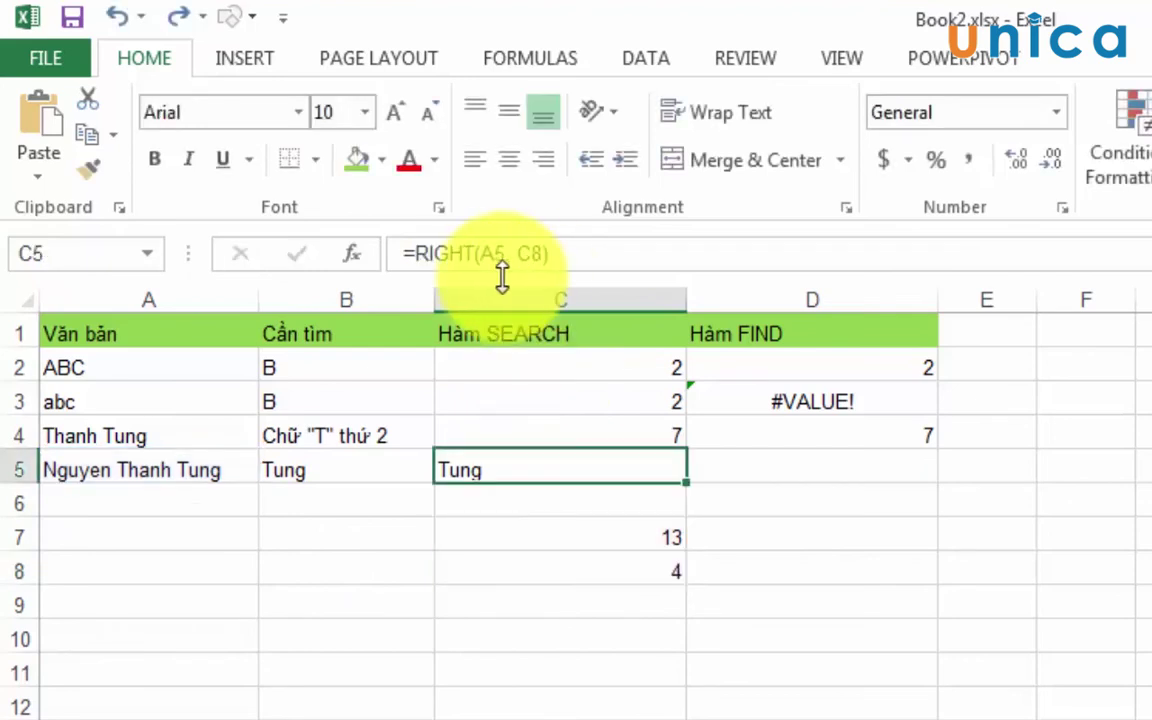
double_click(527, 253)
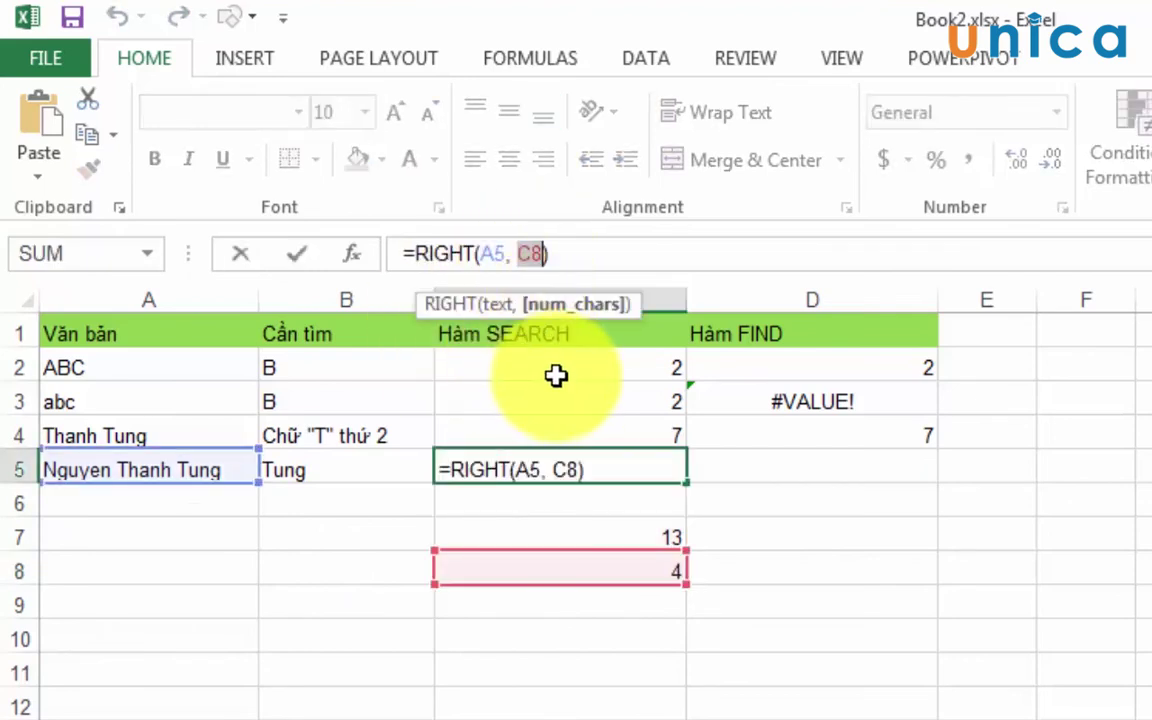
key(ctrl+v)
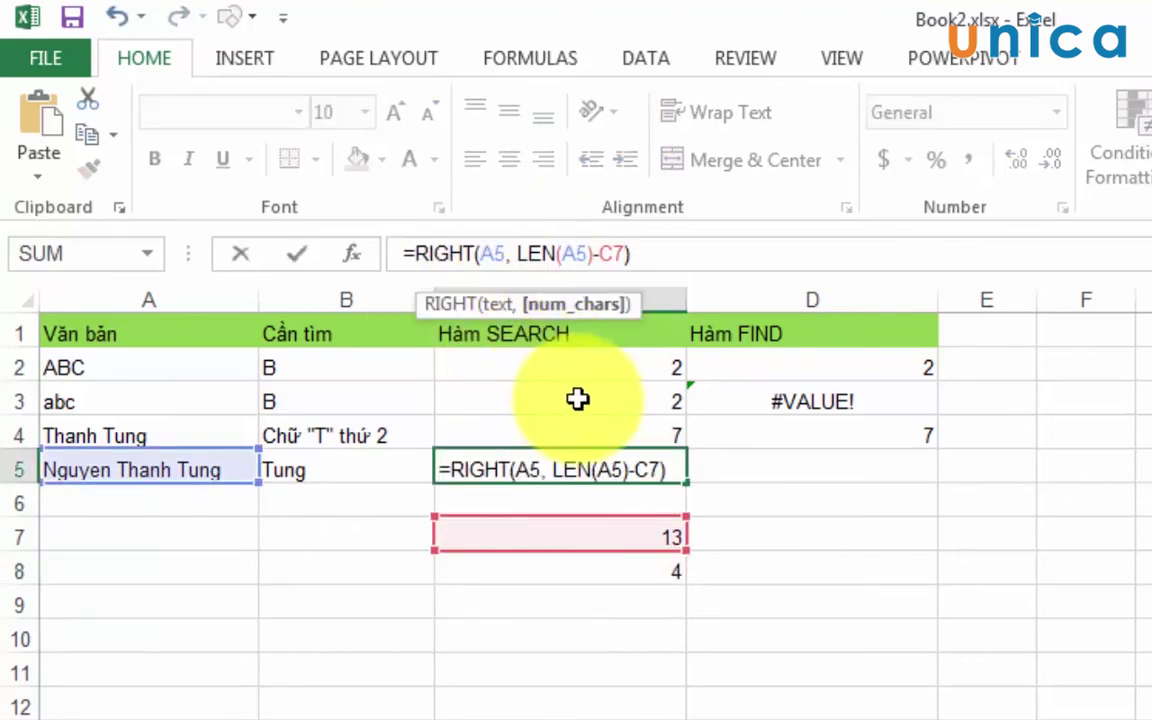
key(Return)
- Replace C7 in C5's formula with C7's nested SEARCH expression
click(651, 540)
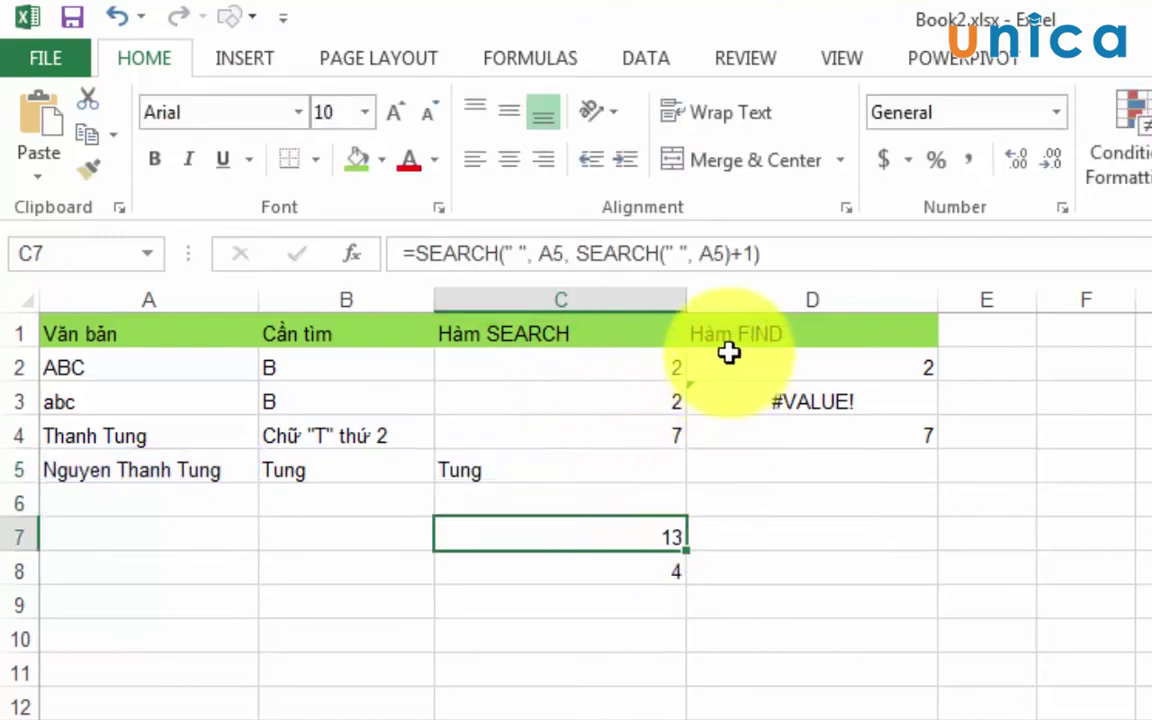
drag(728, 254, 437, 254)
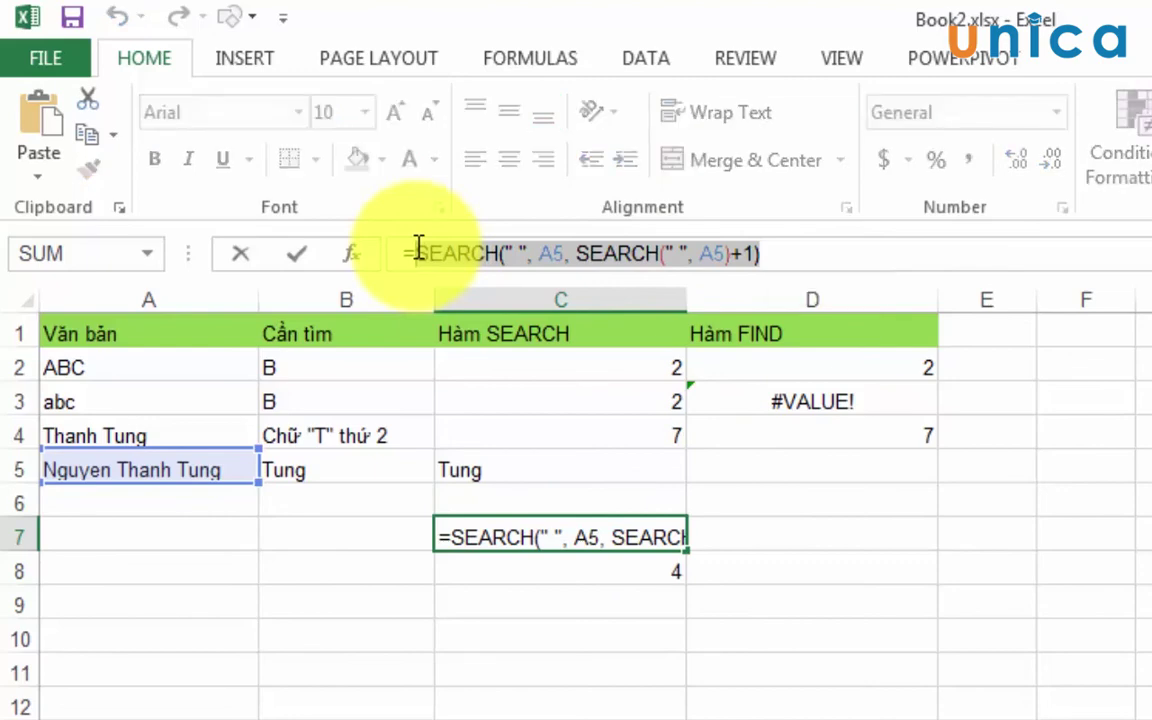
key(Return)
click(527, 465)
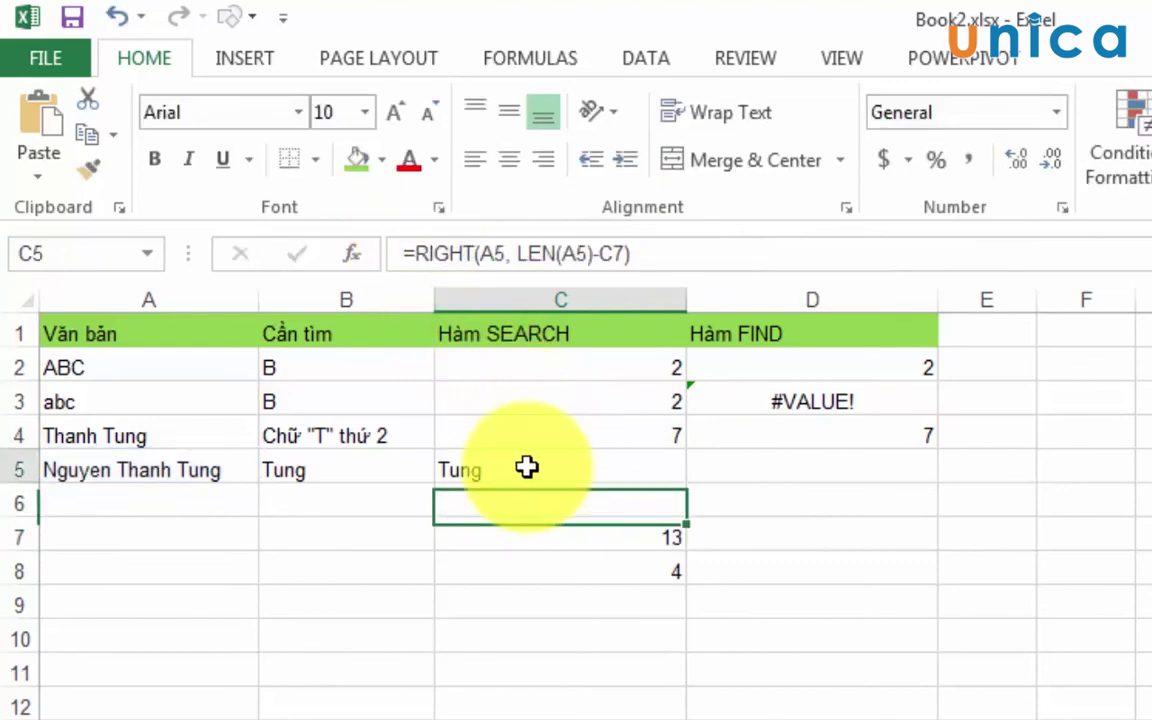
click(608, 262)
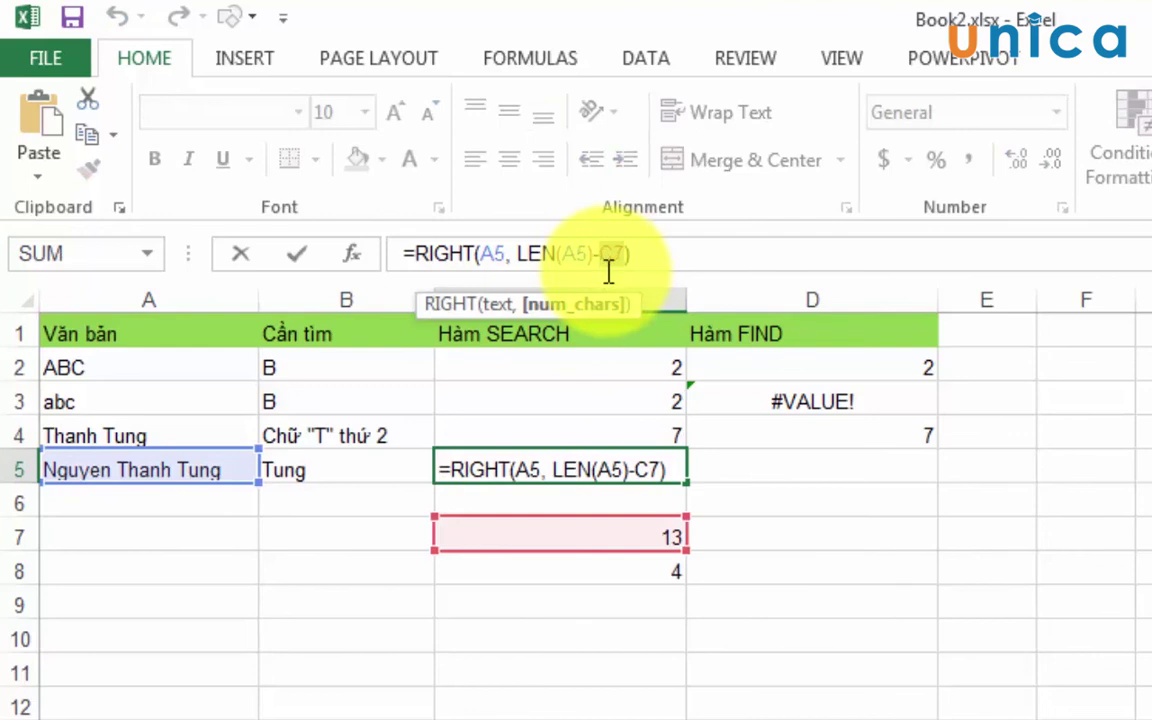
text(SEARCH(" ", A5, SEARCH(" ", A5)+1))
key(Return)
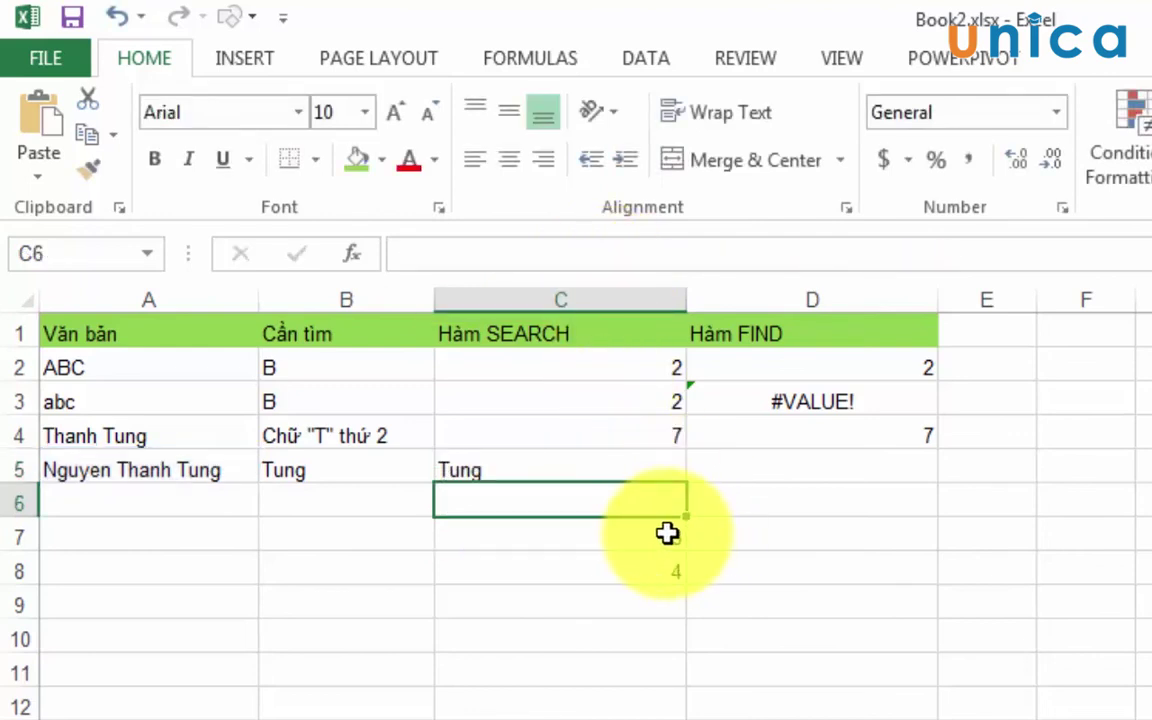
- Clear helper cells C7:C8 and copy C5's full RIGHT formula
drag(666, 537, 665, 568)
key(Delete)
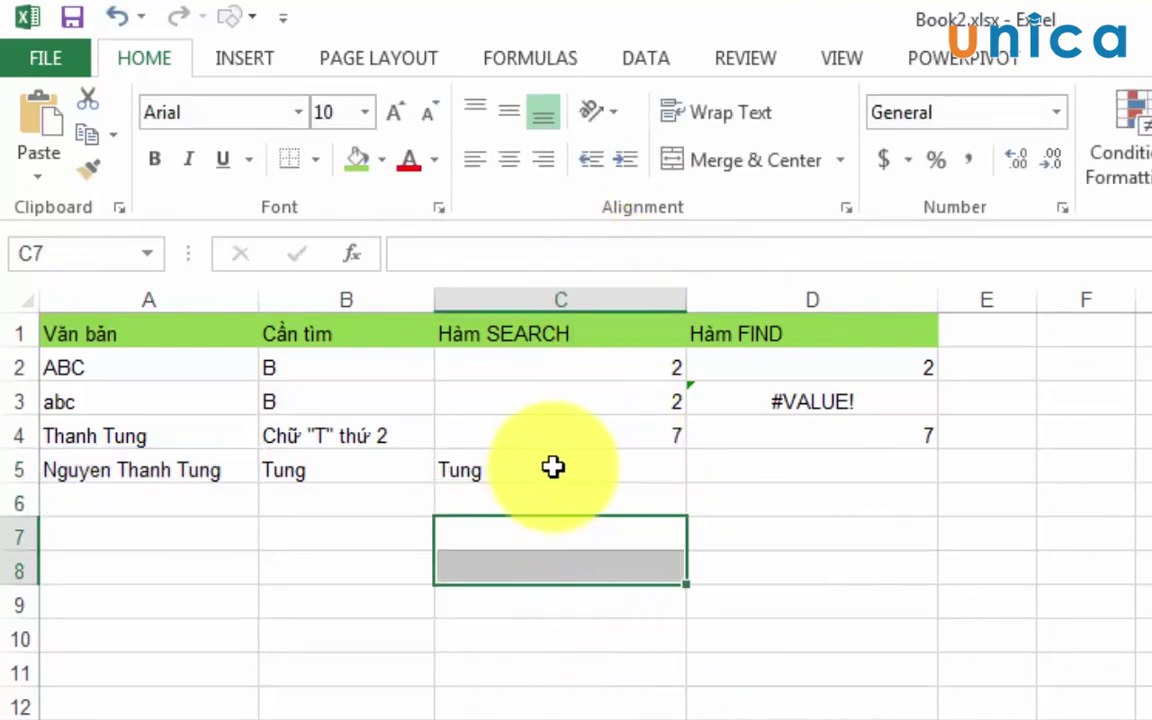
click(553, 462)
drag(955, 253, 408, 252)
key(ctrl+c)
key(Escape)
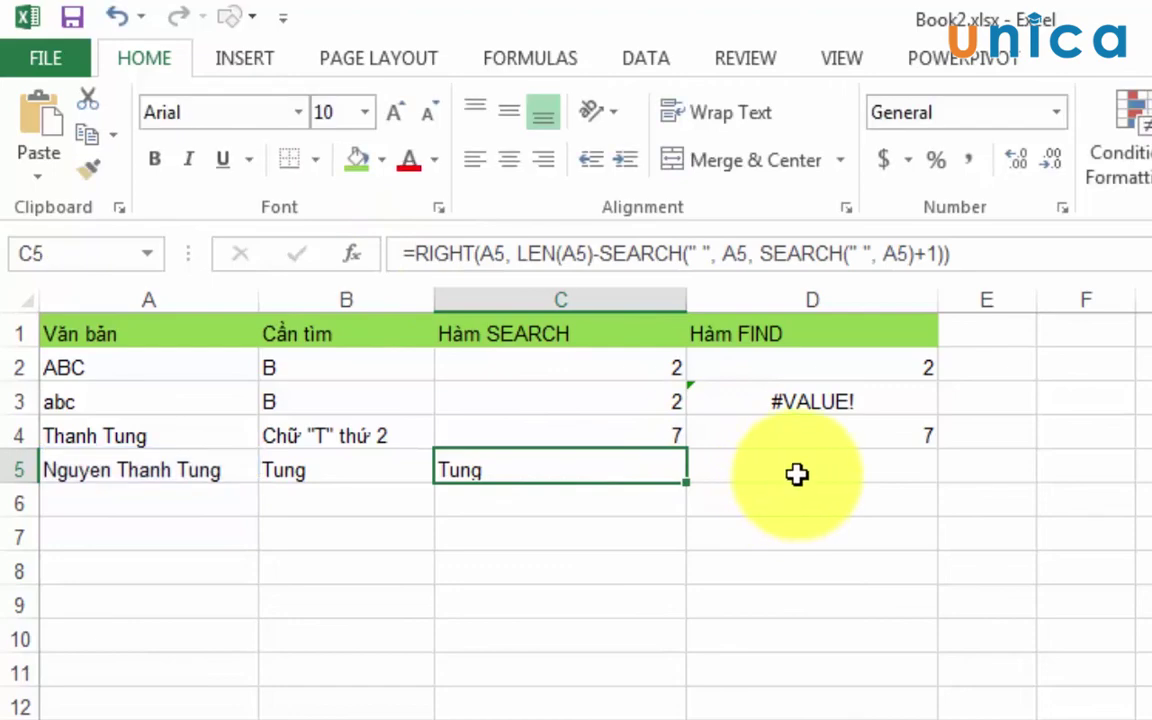
- Paste C5's RIGHT/LEN formula into D5 and swap both SEARCH calls for FIND
double_click(800, 473)
key(ctrl+v)
key(Return)
click(766, 465)
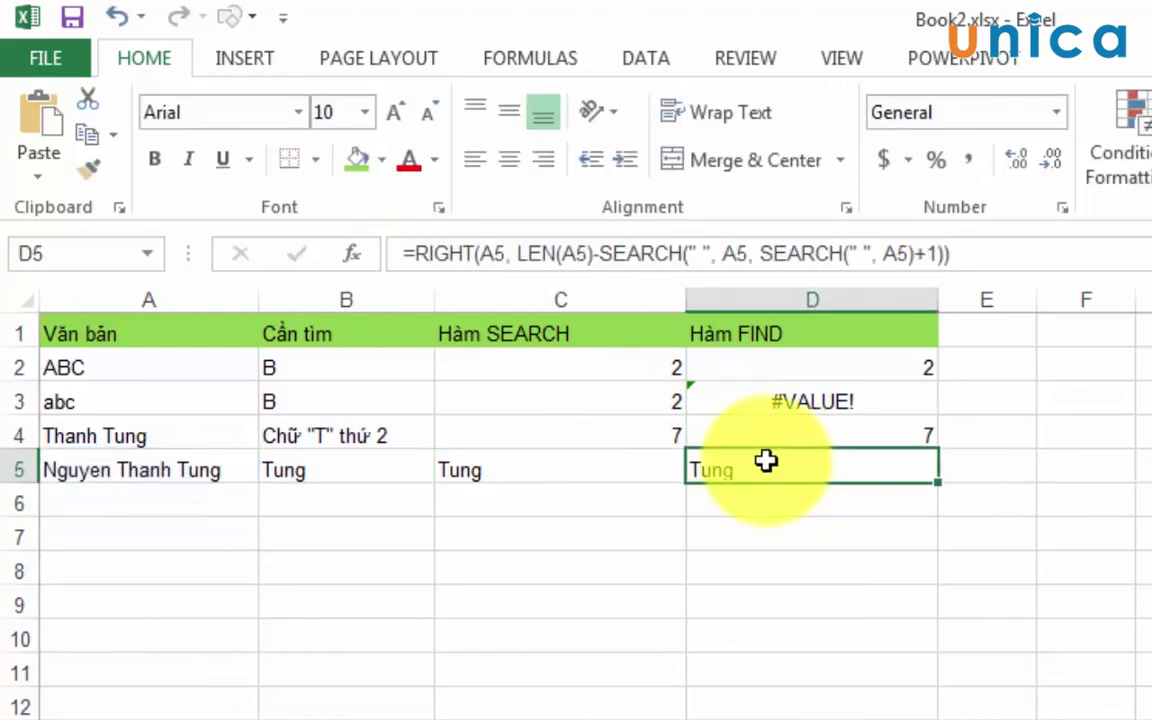
click(622, 255)
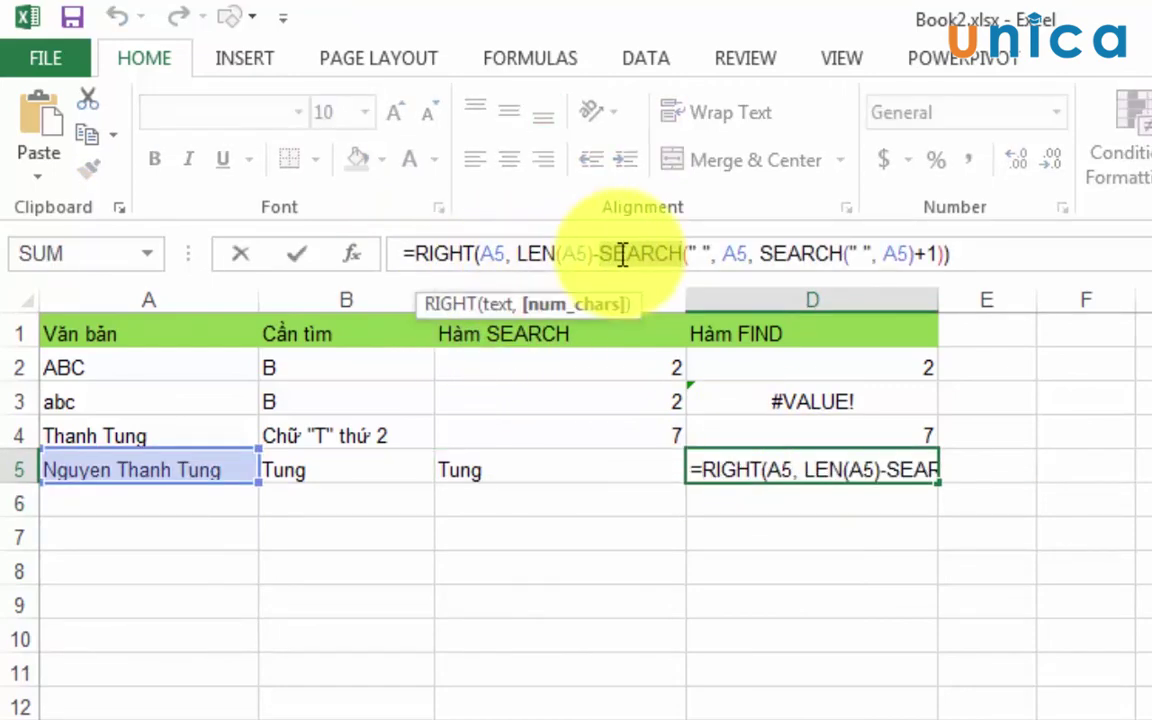
text(fin)
key(Tab)
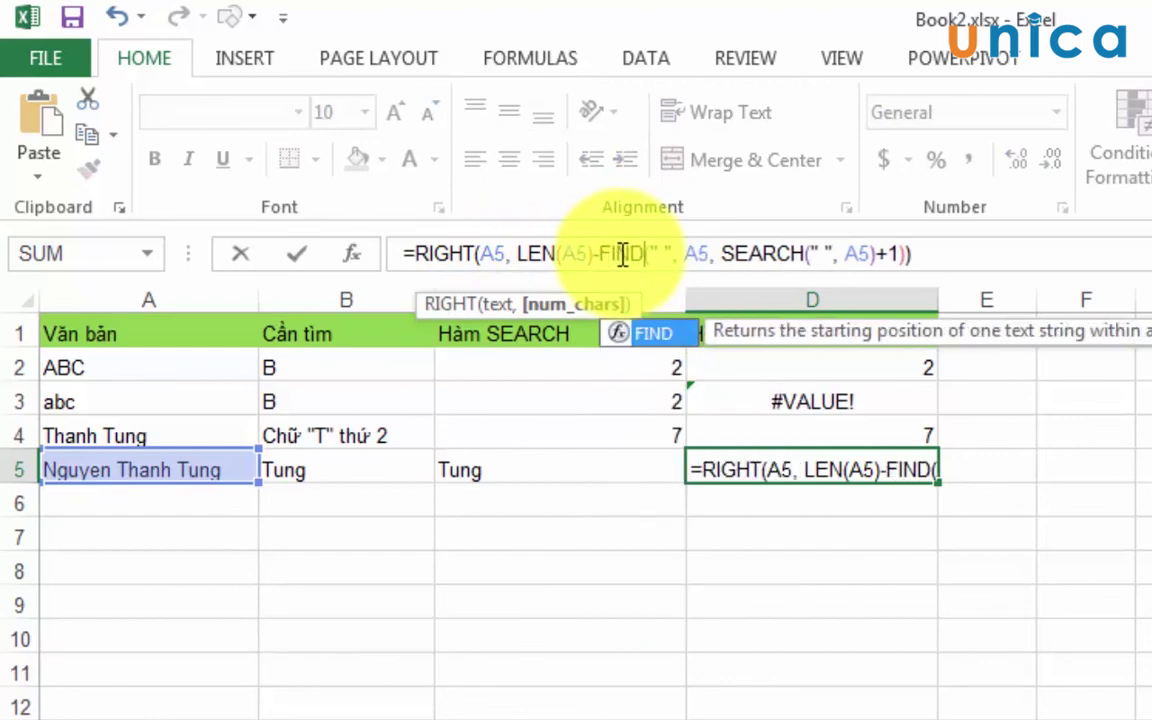
key(Right)
key(Right)
key(Right)
key(Right)
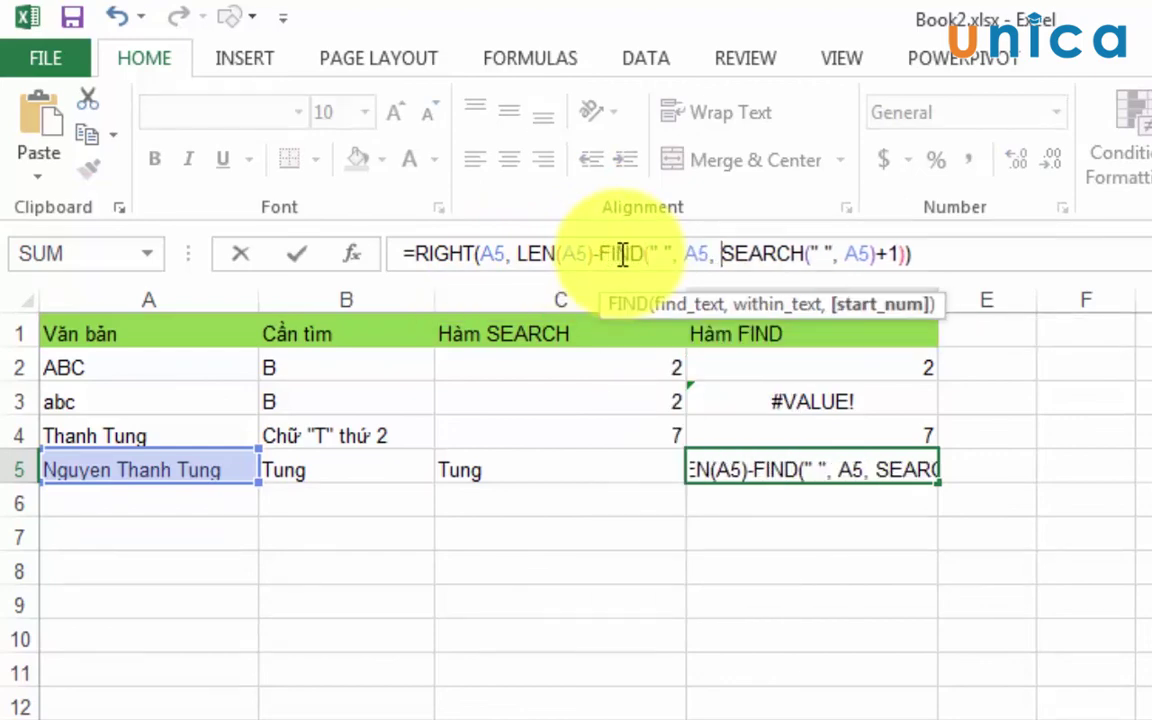
key(shift+Right)
key(shift+Right)
key(shift+Right)
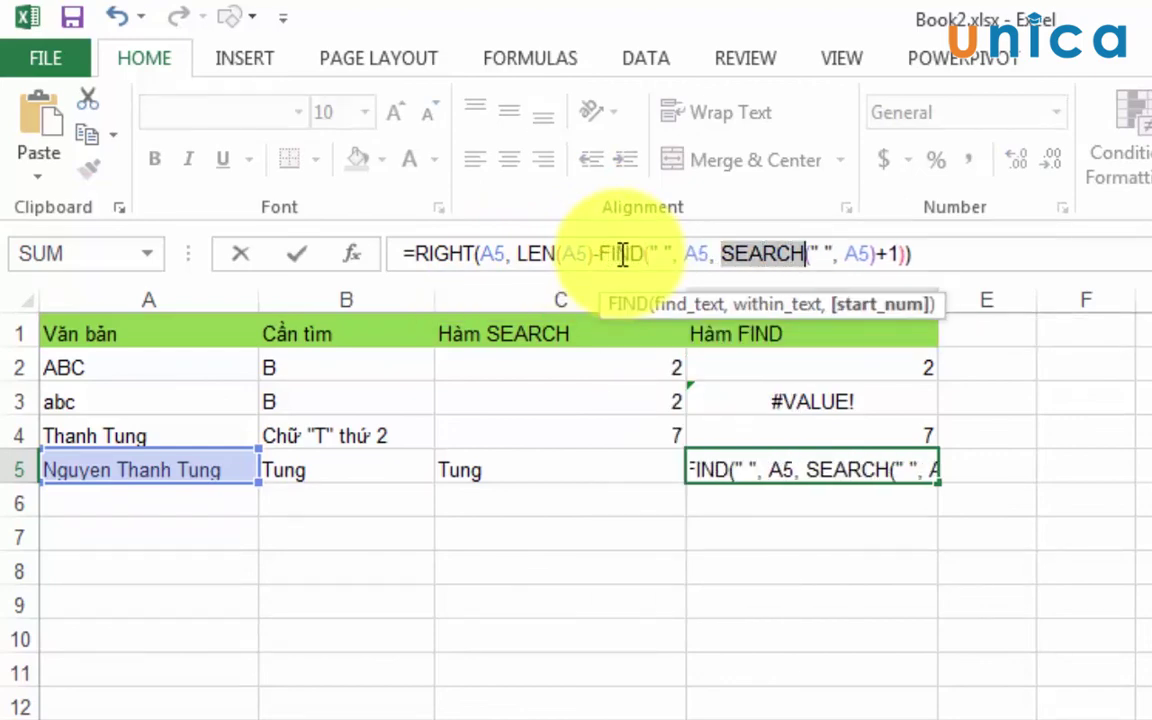
text(fin)
key(Tab)
key(Return)
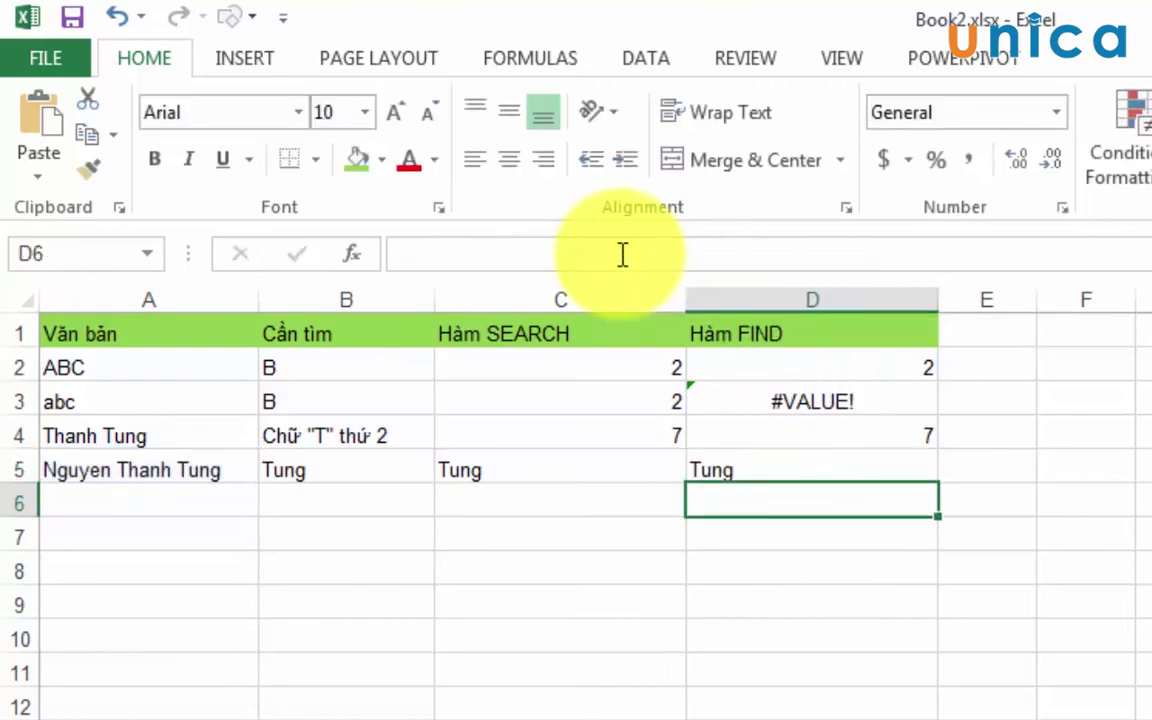